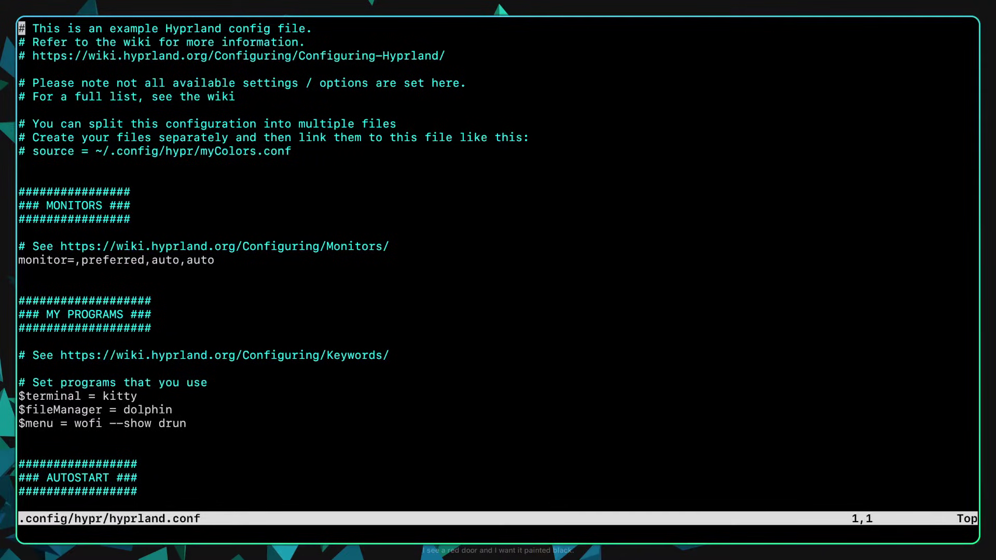
# Step: Open .config/hypr/hyprland.conf in Neovim and read through its header comments and first sections
pyautogui.press('Right')
pyautogui.press('Right')
pyautogui.press('Right')
pyautogui.press('Right')
pyautogui.press('Right')
pyautogui.press('Right')
pyautogui.press('Right')
pyautogui.press('Right')
pyautogui.press('Left')
pyautogui.press('Left')
pyautogui.press('Left')
pyautogui.press('Left')
pyautogui.press('Left')
pyautogui.press('Down')
pyautogui.press('Up')
pyautogui.scroll(-1, 487, 382)
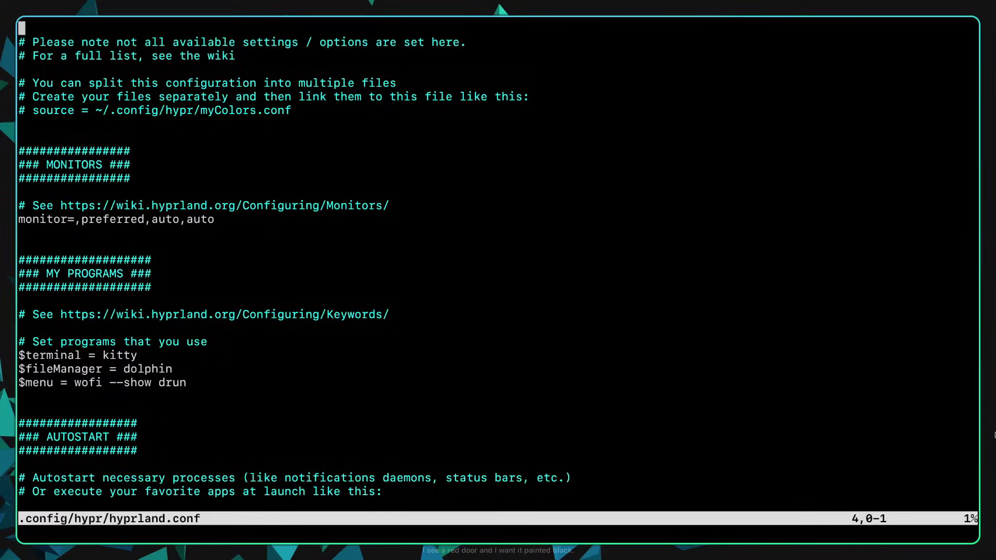
pyautogui.press('super+c')
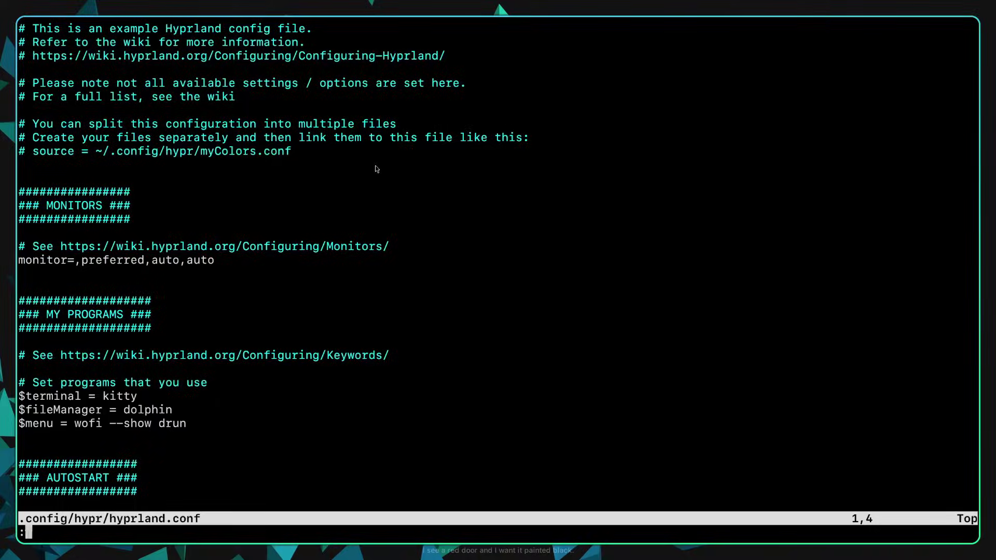
# Step: Quit Neovim, launch LibreWolf and search for 'minimalist wallpaper'
pyautogui.write(':q')
pyautogui.press('Return')
pyautogui.write('librewolf')
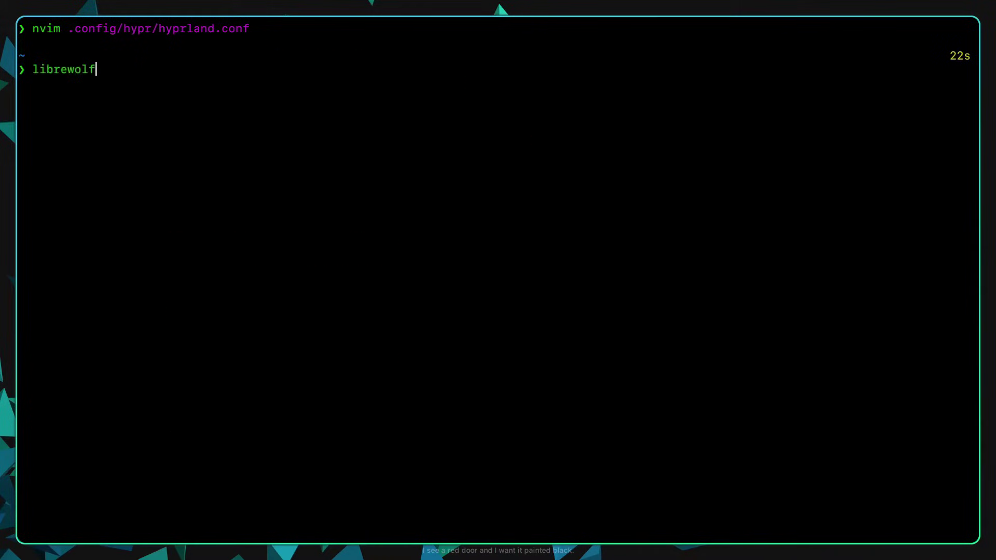
pyautogui.press('Return')
pyautogui.write('minimalist wall')
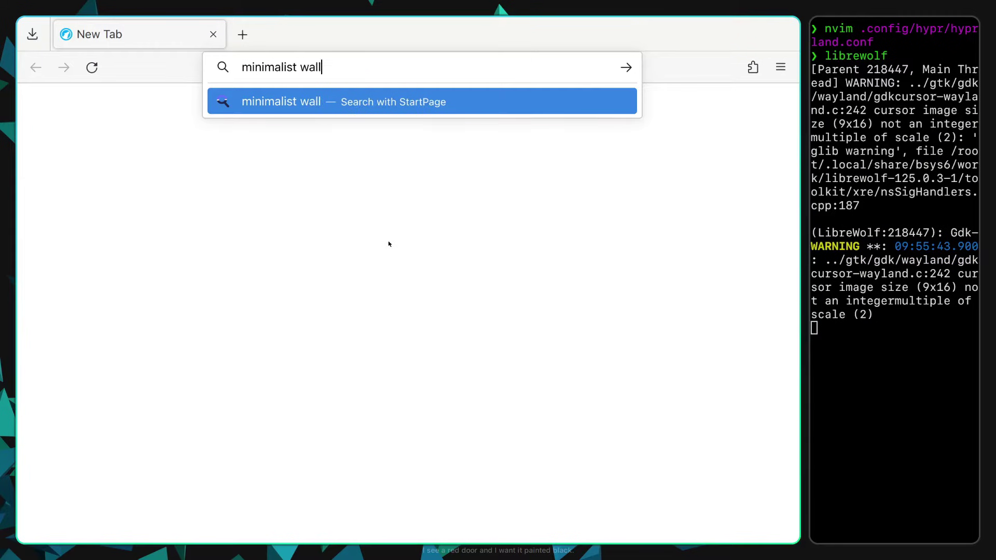
pyautogui.write('paper')
pyautogui.press('Return')
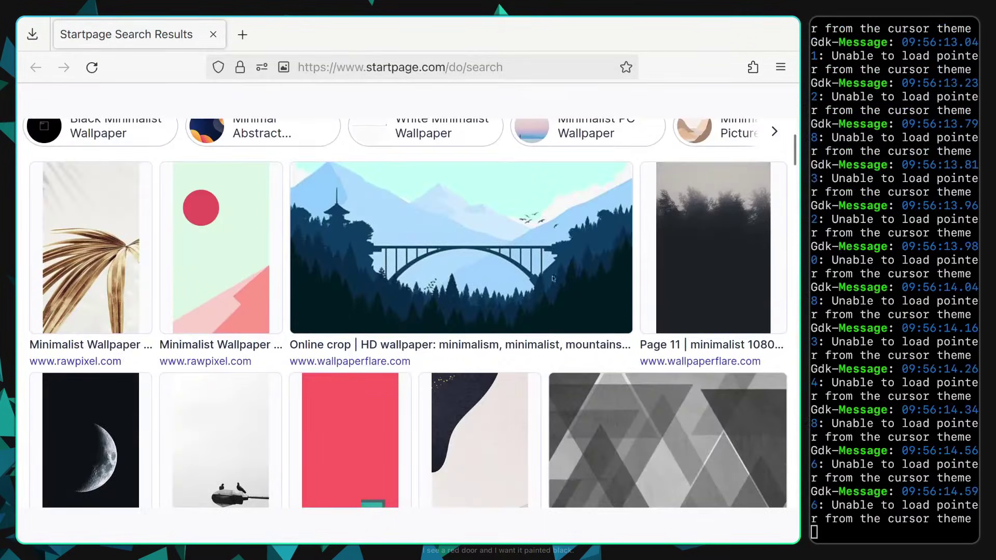
# Step: Scroll through the wallpaper image results, then bring the terminal back to full screen
pyautogui.scroll(-12, 593, 278)
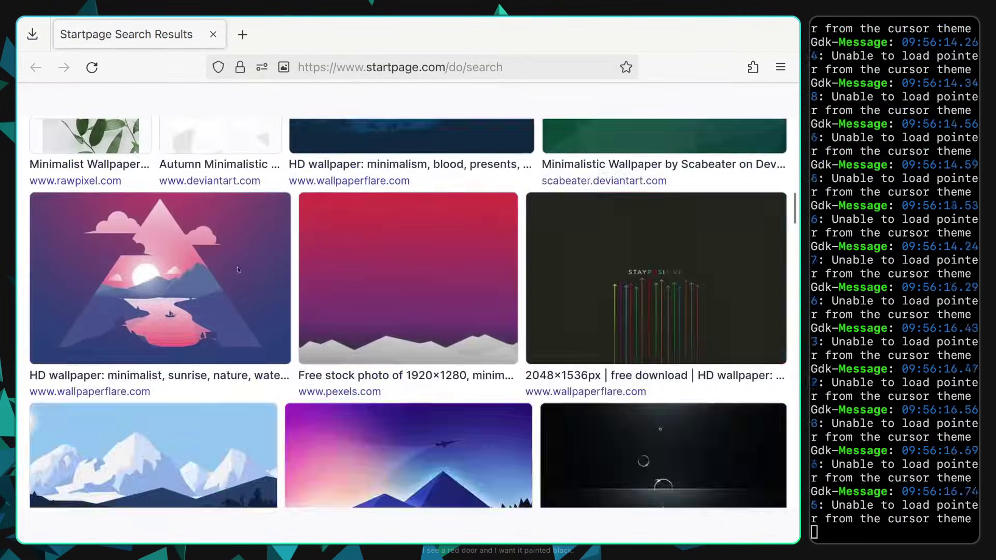
pyautogui.scroll(-9, 215, 280)
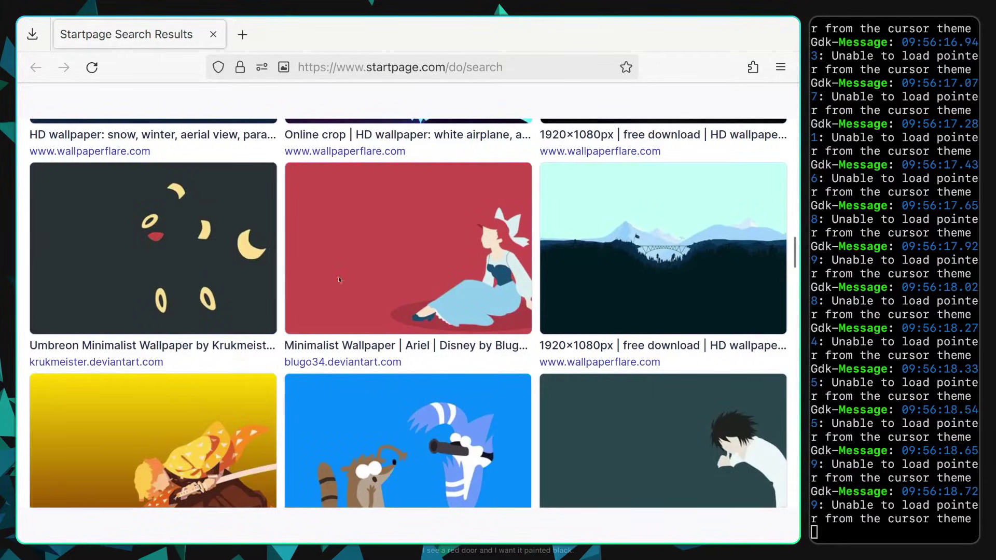
pyautogui.scroll(-4, 425, 281)
pyautogui.scroll(-7, 458, 196)
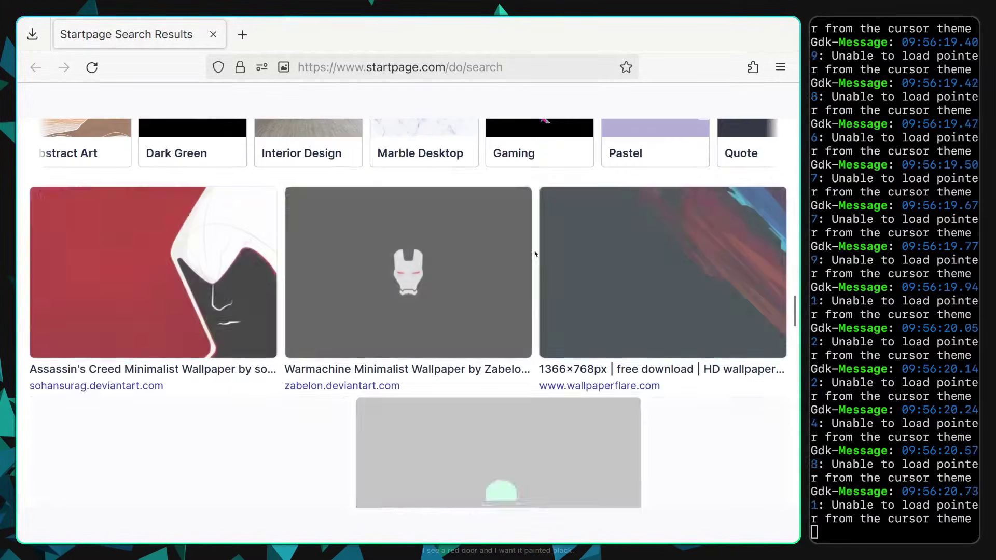
pyautogui.scroll(2, 458, 196)
pyautogui.press('super+f')
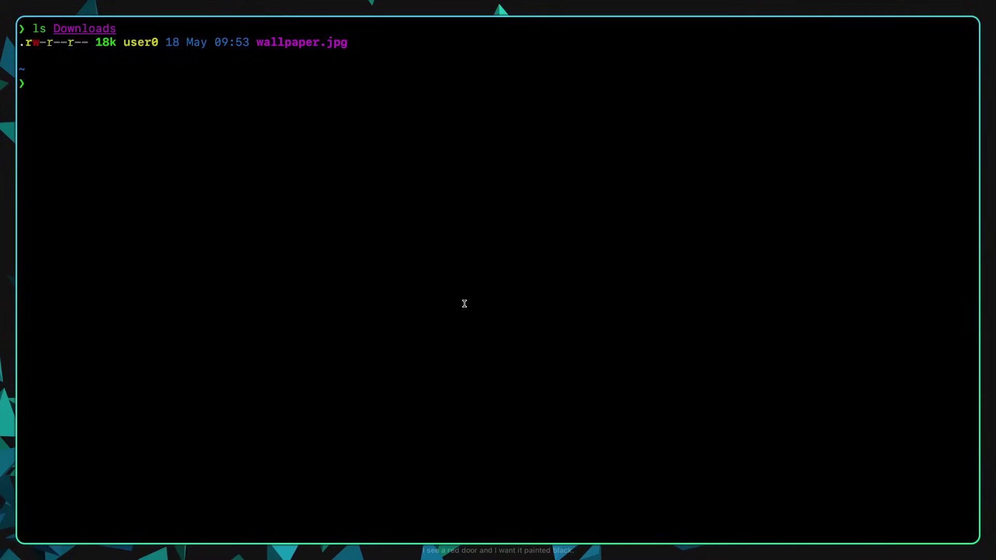
# Step: Install hyprpaper with yay -S hyprpaper
pyautogui.write('yay -S')
pyautogui.press('BackSpace')
pyautogui.press('BackSpace')
pyautogui.press('Right')
pyautogui.press('Return')
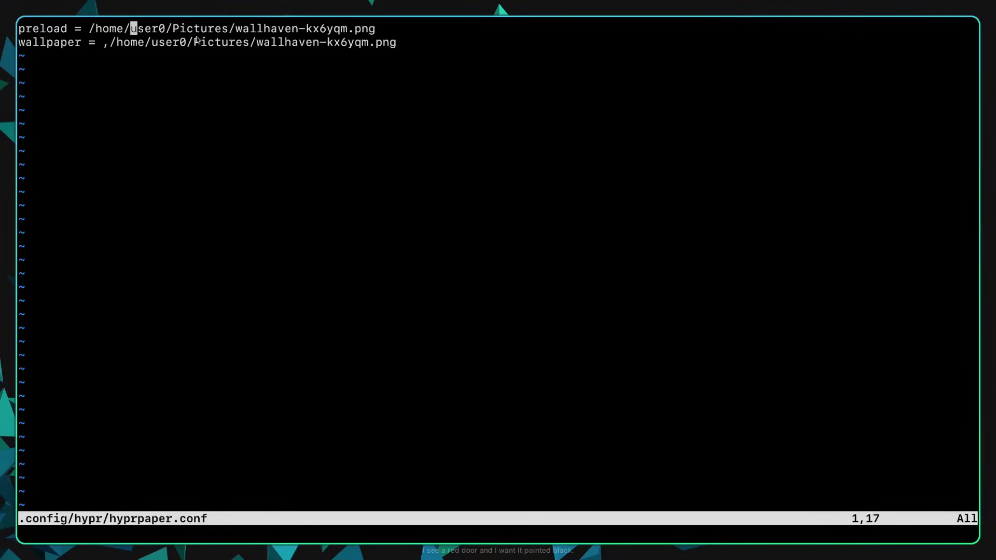
# Step: Inspect the preload and wallpaper lines in hyprpaper.conf
pyautogui.moveTo(71, 28); pyautogui.dragTo(21, 29)
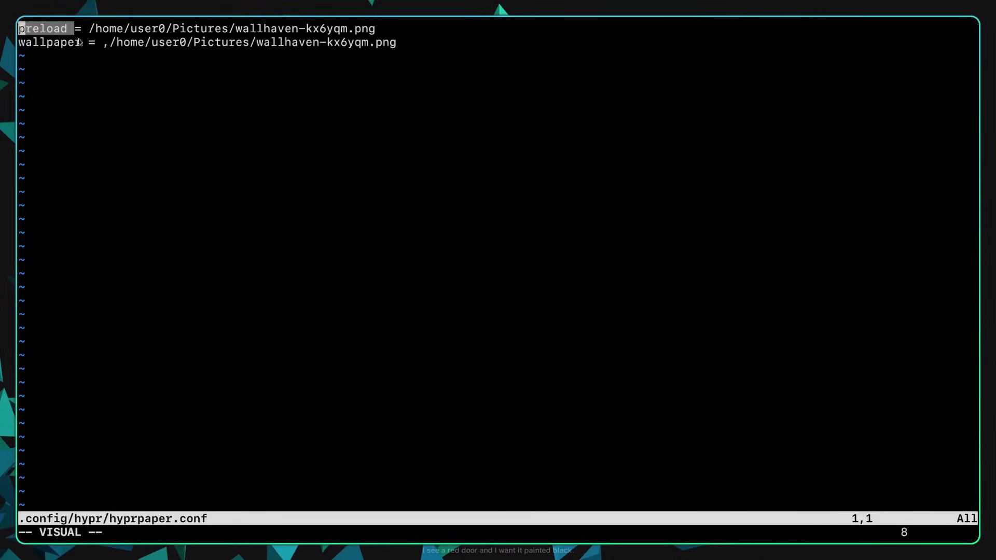
pyautogui.moveTo(82, 43); pyautogui.dragTo(21, 42)
pyautogui.click(402, 192)
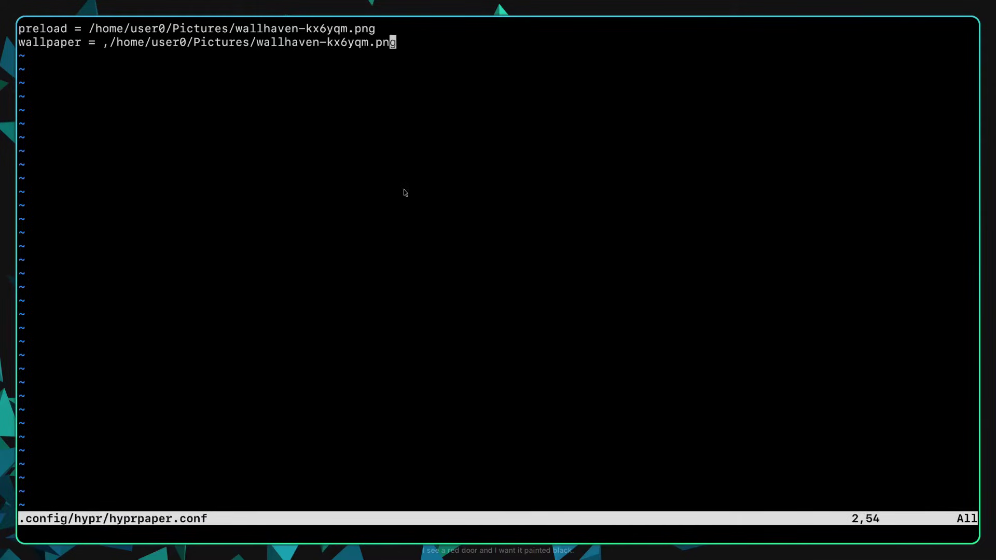
pyautogui.press('k')
pyautogui.press('j')
pyautogui.press('super+2')
pyautogui.press('super+1')
# Step: Replace the preload line's old image path with Downloads/wallpaper.jpg
pyautogui.press('k')
pyautogui.press('v')
pyautogui.press('h')
pyautogui.press('b')
pyautogui.press('b')
pyautogui.press('b')
pyautogui.press('b')
pyautogui.press('b')
pyautogui.press('b')
pyautogui.press('b')
pyautogui.press('b')
pyautogui.press('b')
pyautogui.press('b')
pyautogui.press('b')
pyautogui.press('b')
pyautogui.press('b')
pyautogui.press('w')
pyautogui.press('w')
pyautogui.press('w')
pyautogui.press('w')
pyautogui.press('w')
pyautogui.press('w')
pyautogui.write('cDownloa')
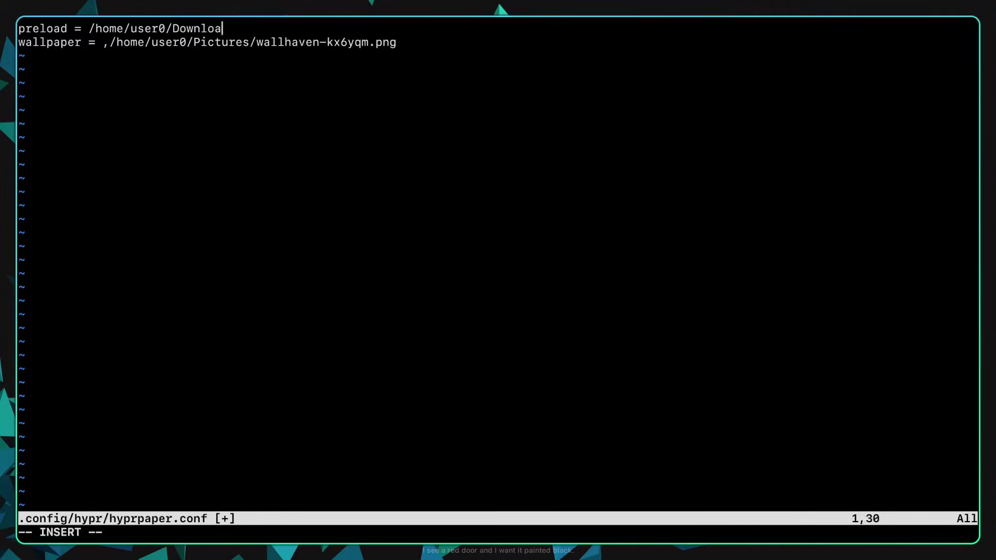
pyautogui.write('ds/wallpaper.jp')
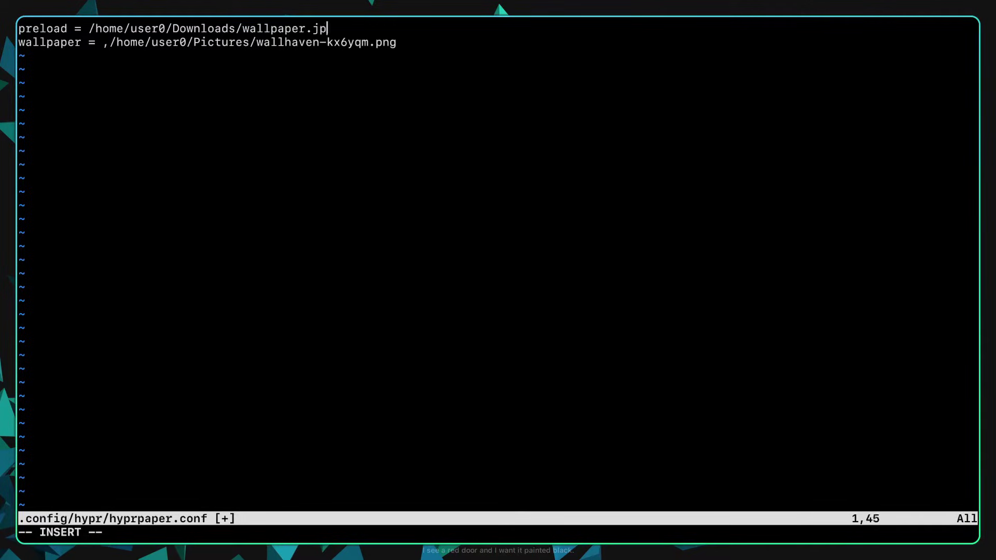
pyautogui.write('g')
pyautogui.press('Escape')
# Step: Replace the wallpaper line's old Pictures path with the copied Downloads/wallpaper.jpg path and save with :wq
pyautogui.press('j')
pyautogui.press('b')
pyautogui.press('b')
pyautogui.press('b')
pyautogui.press('b')
pyautogui.press('v')
pyautogui.press('$')
pyautogui.press('c')
pyautogui.press('Escape')
pyautogui.press('k')
pyautogui.press('b')
pyautogui.press('v')
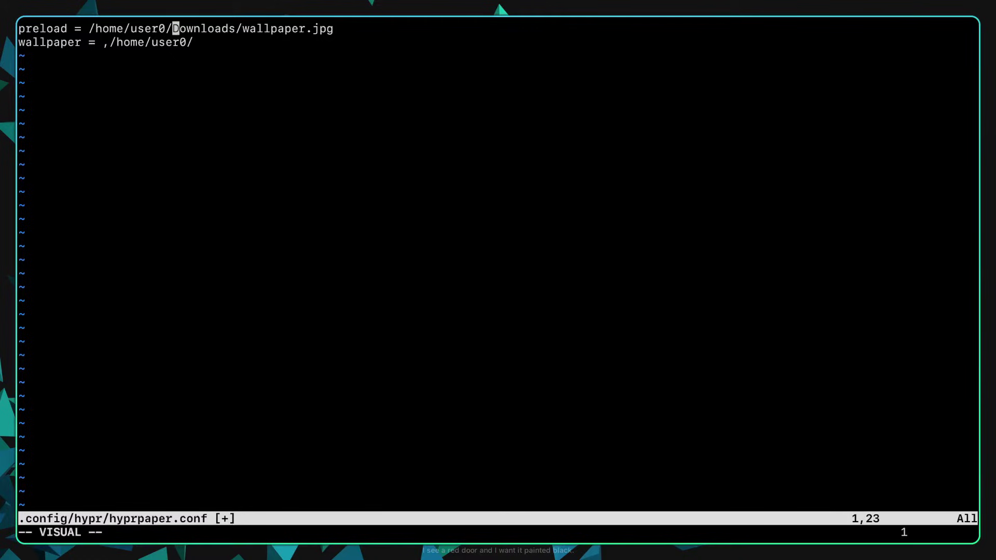
pyautogui.press('$')
pyautogui.write('yj$p')
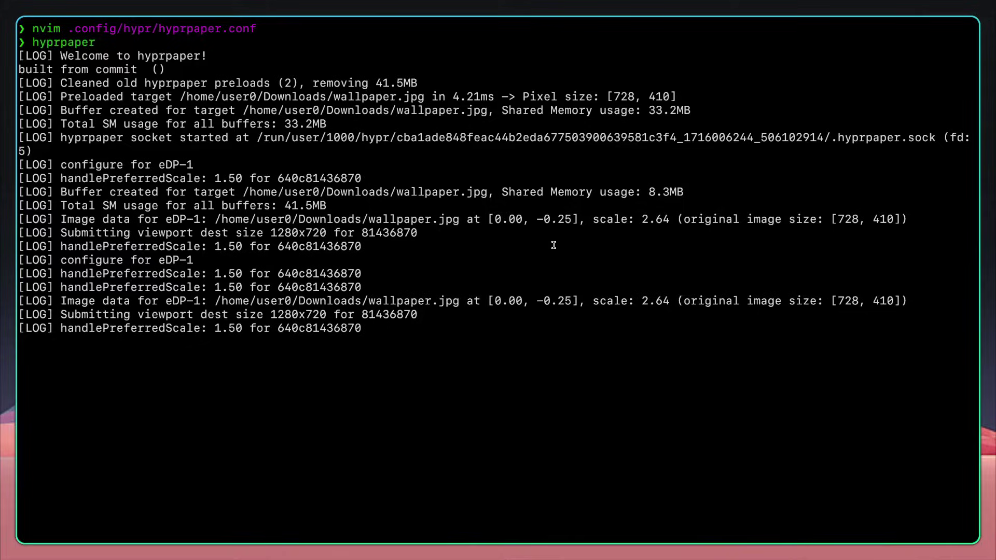
# Step: Close the terminal window and confirm with y
pyautogui.press('super+q')
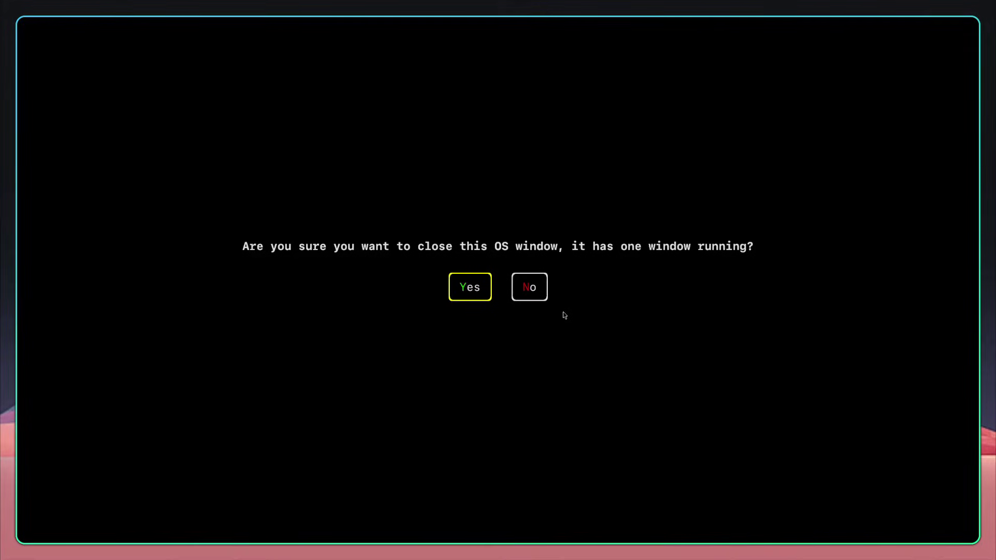
pyautogui.press('y')
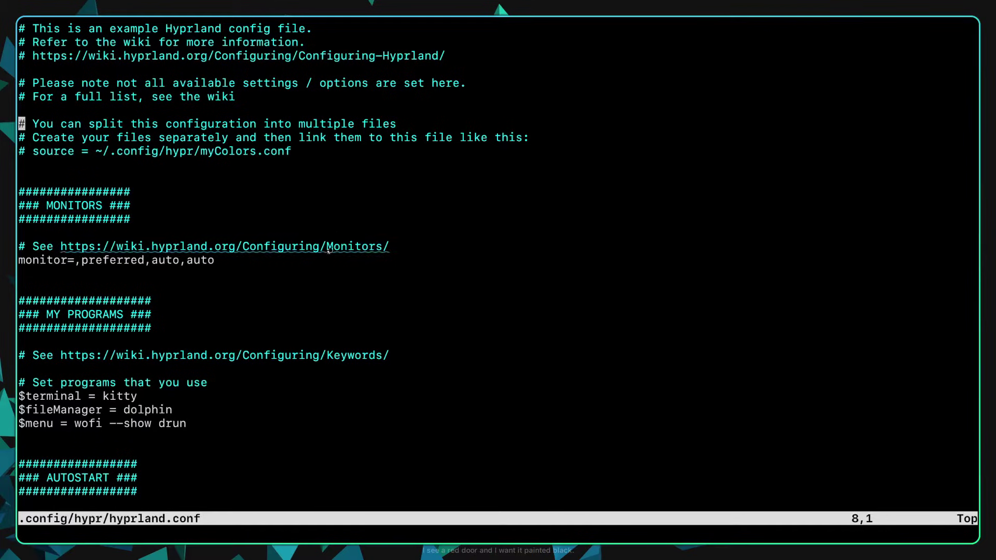
# Step: Scroll to the AUTOSTART section and place the cursor on the exec-once examples
pyautogui.scroll(-7, 323, 269)
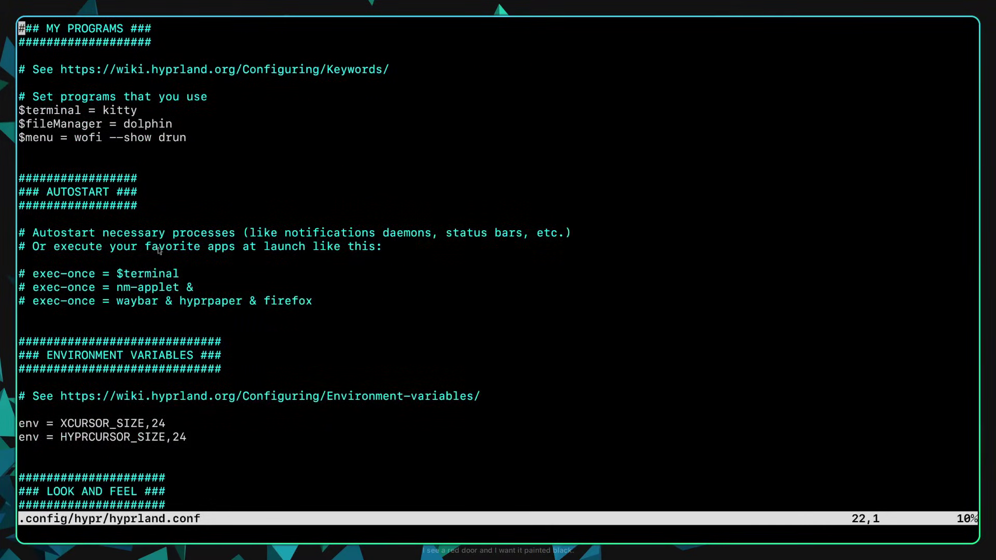
pyautogui.click(21, 179)
pyautogui.press('v')
pyautogui.press('}')
pyautogui.click(311, 245)
pyautogui.click(62, 302)
# Step: Open a new line below the exec-once examples and type 'exec-onece = hyprpaper'
pyautogui.press('Down')
pyautogui.press('Up')
pyautogui.press('Left')
pyautogui.press('Left')
pyautogui.press('Left')
pyautogui.press('Up')
pyautogui.press('Down')
pyautogui.press('Down')
pyautogui.press('Down')
pyautogui.press('Up')
pyautogui.write('o')
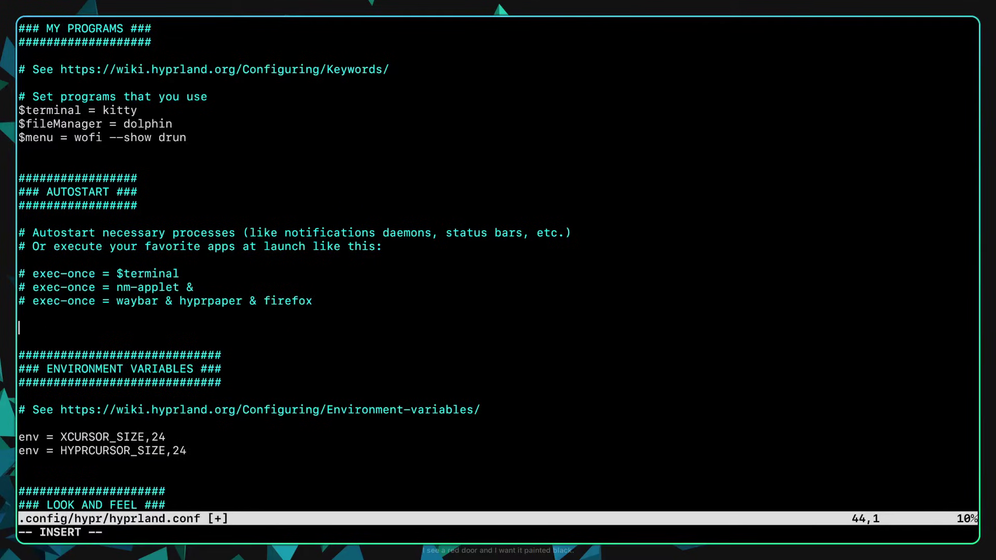
pyautogui.write('exec-onece = hypr')
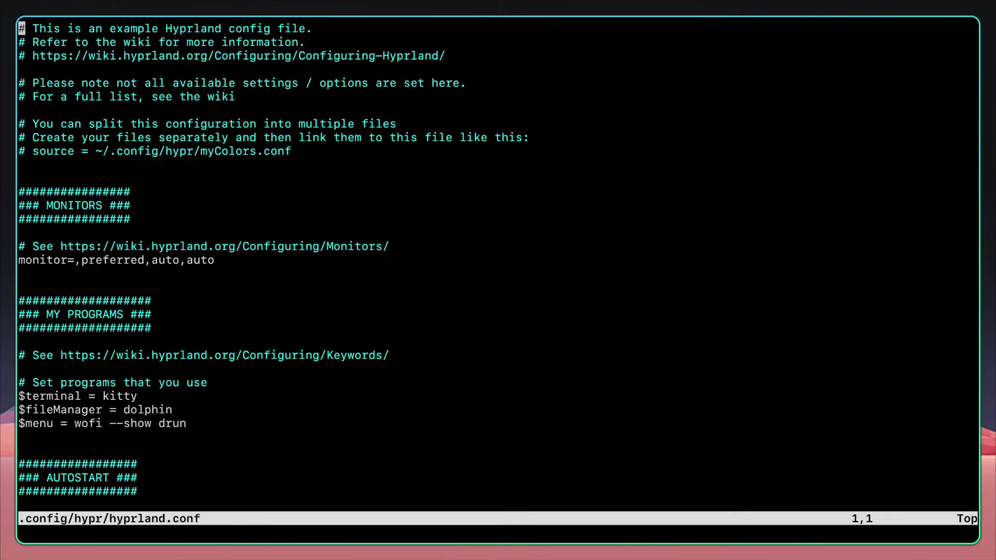
# Step: Scroll through hyprland.conf and put the cursor on the monitor line
pyautogui.press('j')
pyautogui.press('j')
pyautogui.press('j')
pyautogui.press('j')
pyautogui.press('j')
pyautogui.scroll(-8, 228, 383)
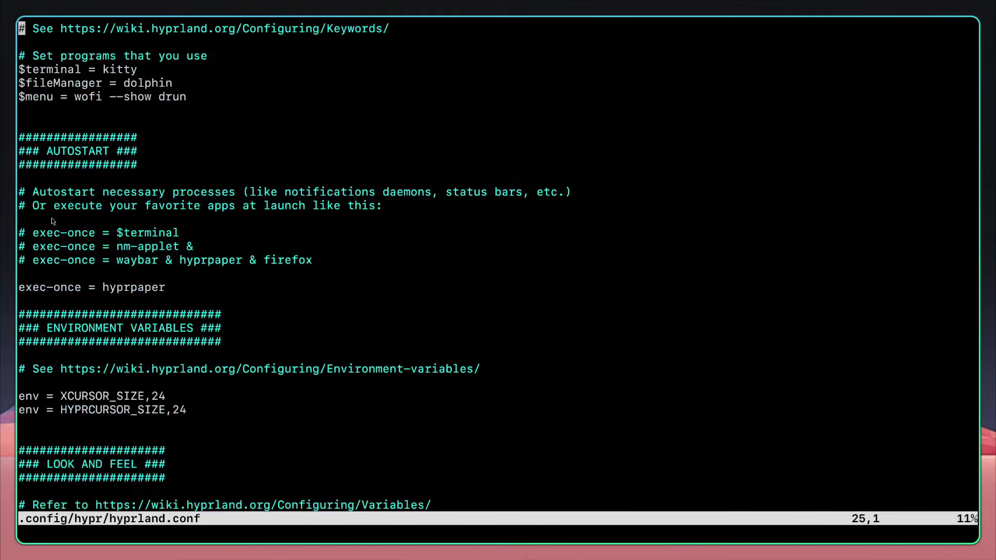
pyautogui.scroll(-8, 51, 217)
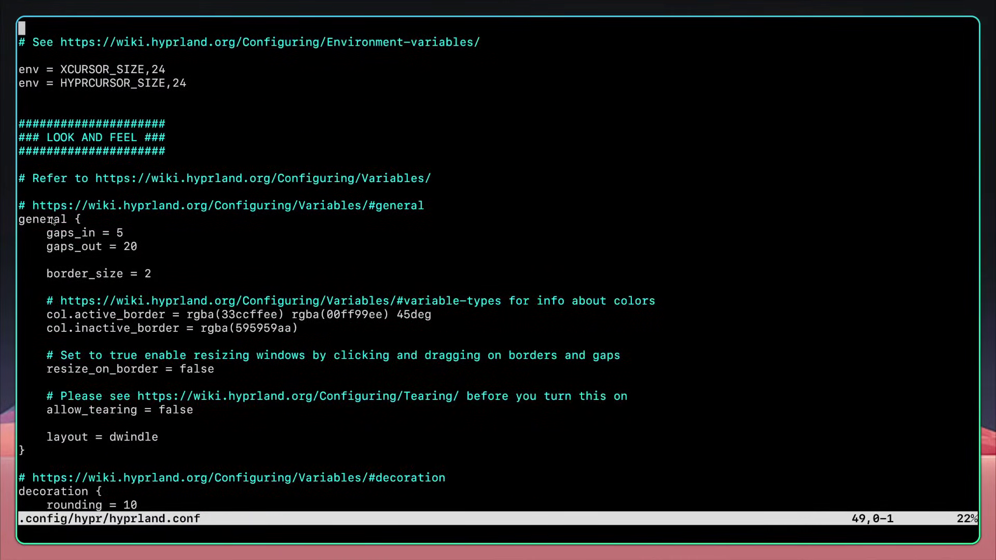
pyautogui.scroll(15, 415, 293)
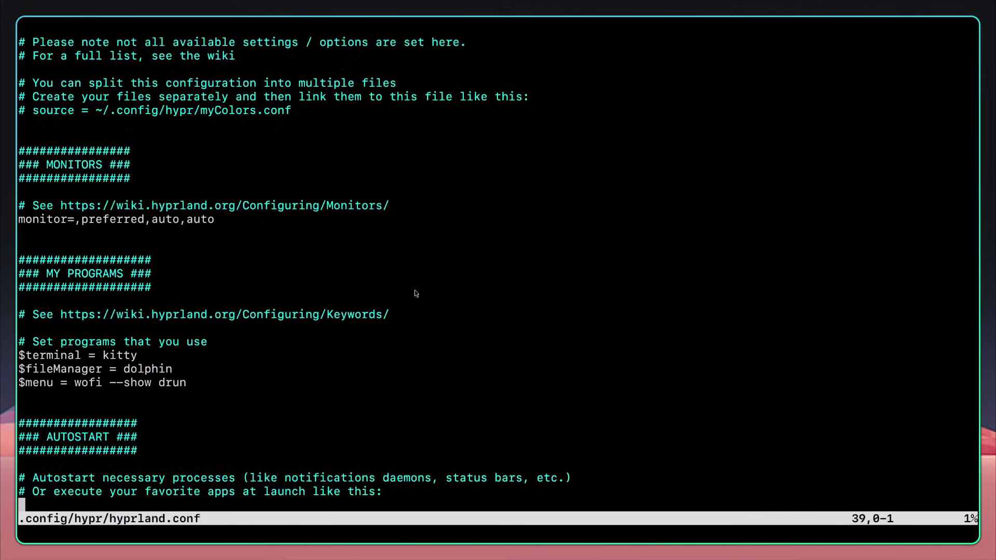
pyautogui.scroll(1, 415, 293)
pyautogui.click(230, 265)
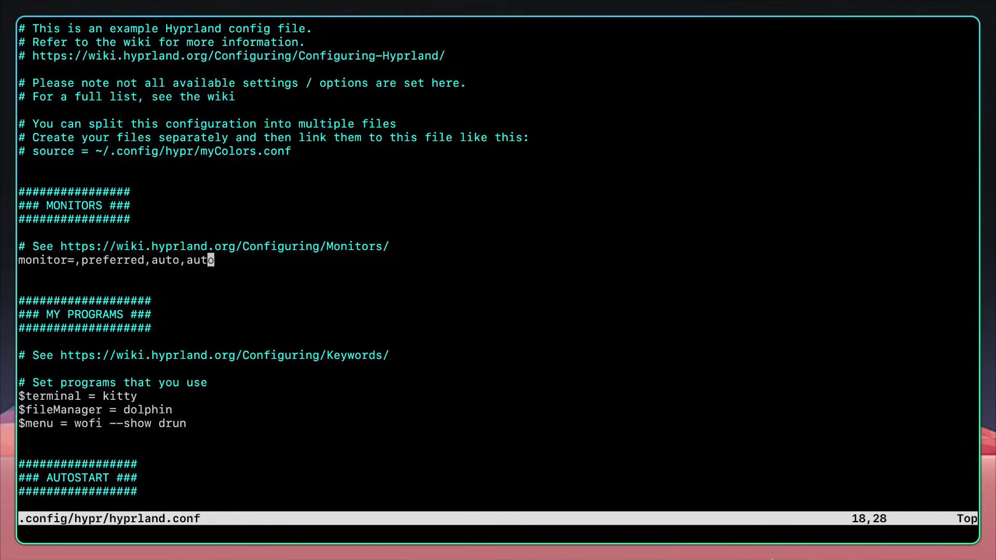
# Step: Move along the monitor line onto the final auto, the scale value
pyautogui.press('0')
pyautogui.press('w')
pyautogui.press('j')
pyautogui.press('k')
pyautogui.press('l')
pyautogui.press('w')
pyautogui.press('w')
pyautogui.press('w')
pyautogui.press('w')
pyautogui.press('w')
pyautogui.press('j')
pyautogui.press('j')
pyautogui.press('k')
pyautogui.press('k')
pyautogui.press('$')
pyautogui.press('b')
# Step: Change the monitor scale to 1 and save hyprland.conf
pyautogui.write('cw')
pyautogui.write('1')
pyautogui.press('Escape')
pyautogui.write(':w')
pyautogui.press('Return')
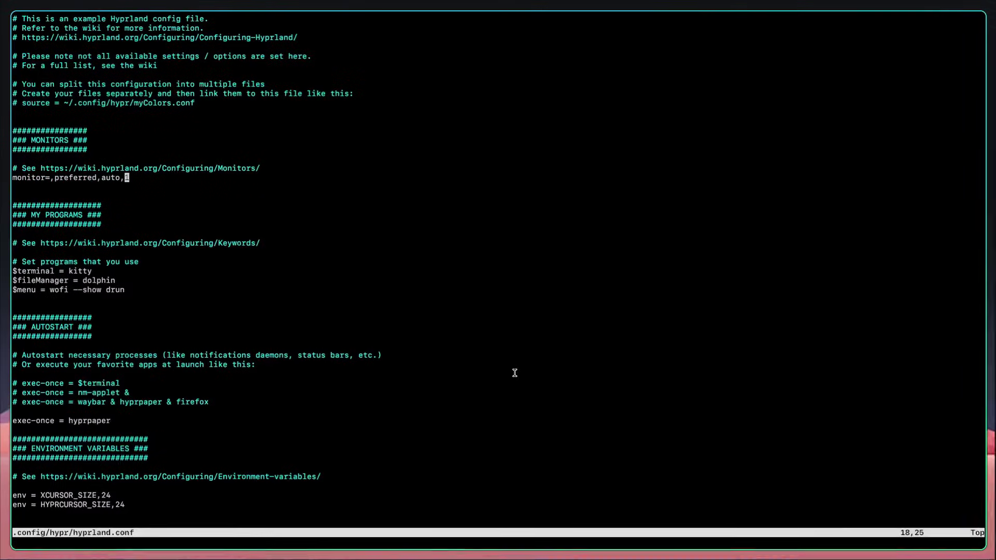
# Step: Check LibreWolf on workspace 2, opening and dismissing its toolbar customisation menu
pyautogui.press('j')
pyautogui.press('j')
pyautogui.press('j')
pyautogui.press('j')
pyautogui.press('j')
pyautogui.press('super+2')
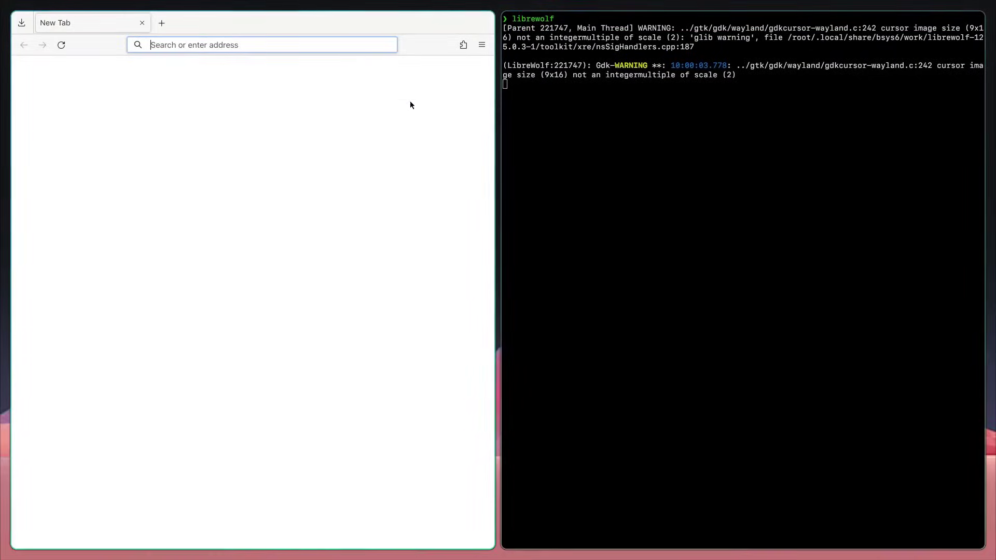
pyautogui.rightClick(104, 46)
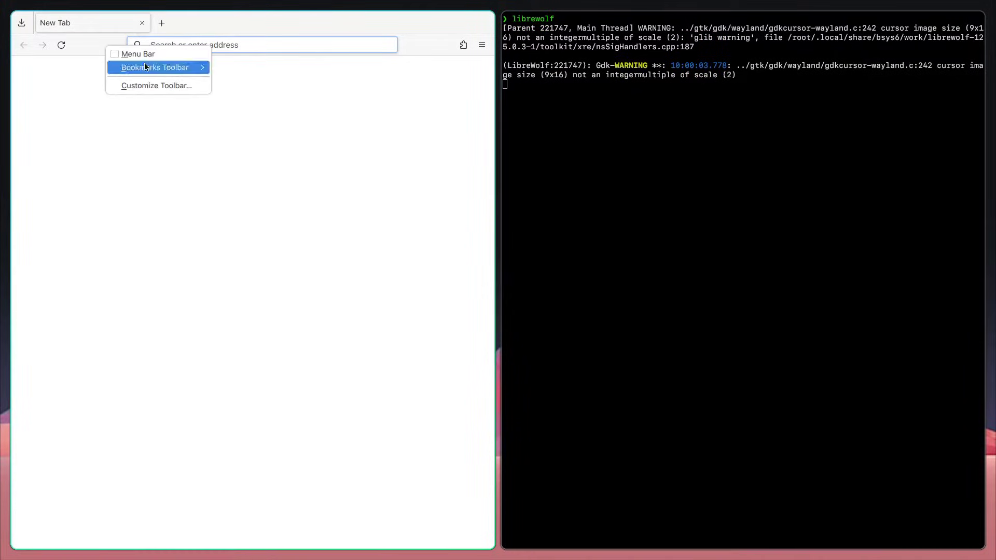
pyautogui.click(221, 107)
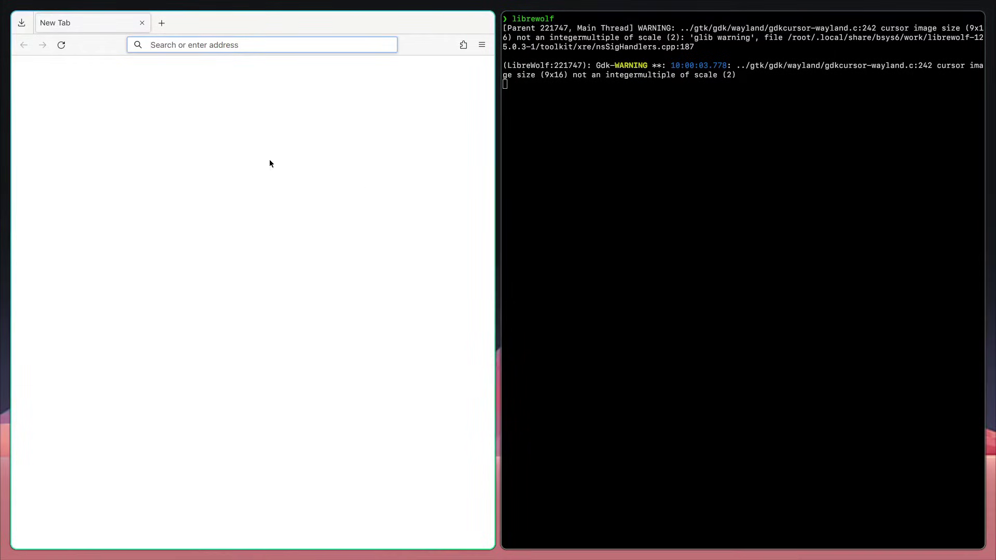
# Step: Append .25 to the monitor line's scale to make it 1.25 and save
pyautogui.press('super+2')
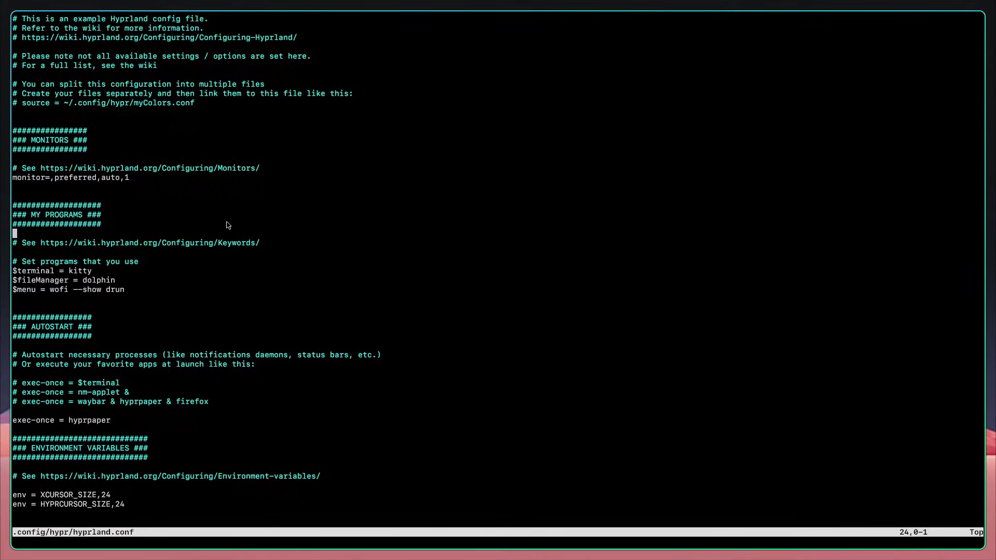
pyautogui.press('k')
pyautogui.press('k')
pyautogui.press('k')
pyautogui.press('k')
pyautogui.press('k')
pyautogui.press('k')
pyautogui.press('j')
pyautogui.press('j')
pyautogui.press('k')
pyautogui.press('k')
pyautogui.press('E')
pyautogui.press('k')
pyautogui.write('a.25')
pyautogui.press('Escape')
pyautogui.write(':w')
pyautogui.press('Return')
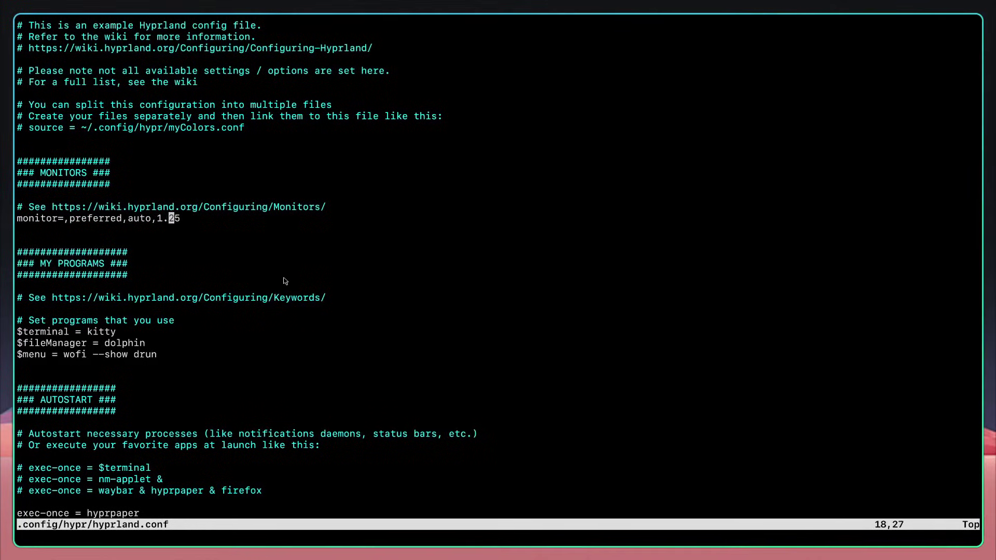
# Step: Try a 1.5 scale, then restore 1.25 and save the config again
pyautogui.write('xj:w')
pyautogui.press('Return')
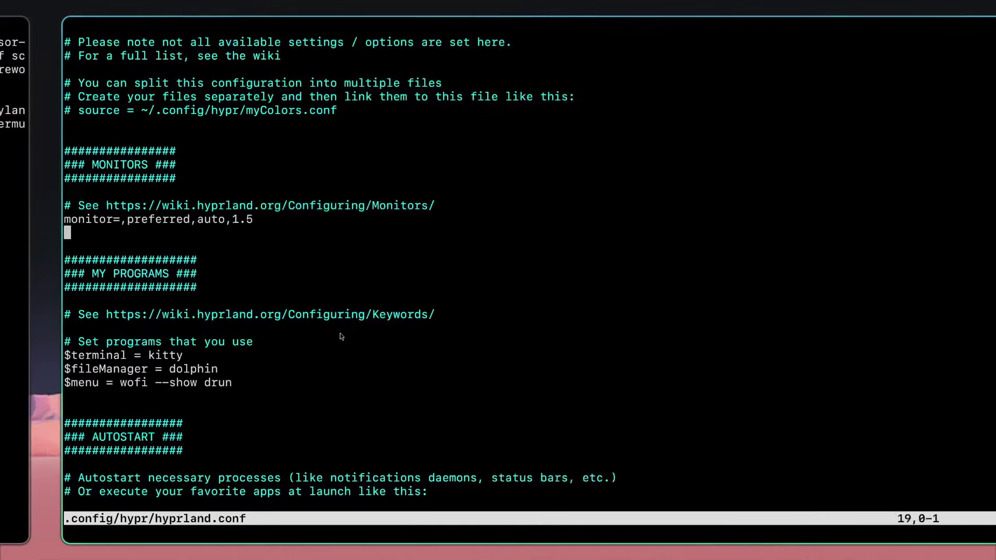
pyautogui.press('k')
pyautogui.press('k')
pyautogui.press('j')
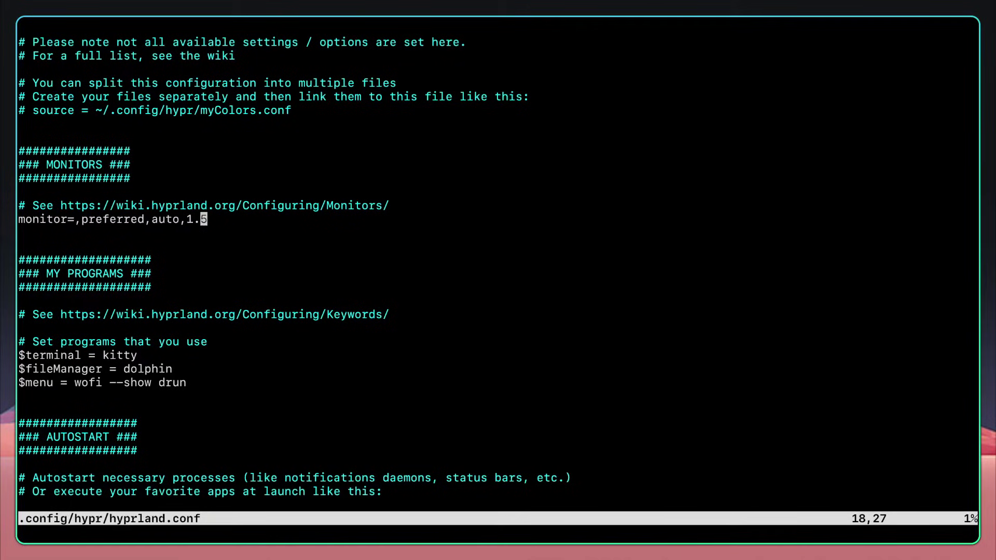
pyautogui.write('jki2')
pyautogui.press('Escape')
pyautogui.write(':w')
pyautogui.press('Return')
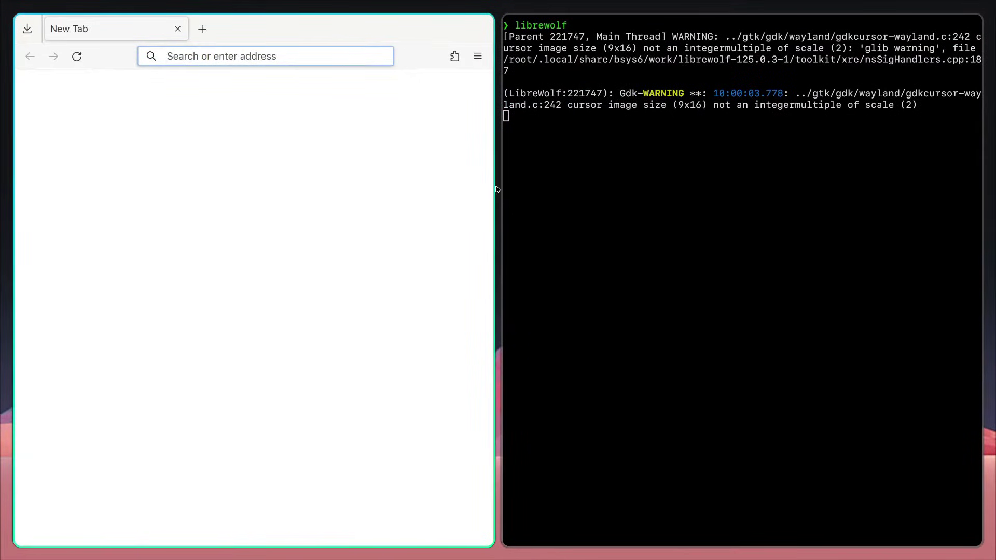
pyautogui.press('super+l')
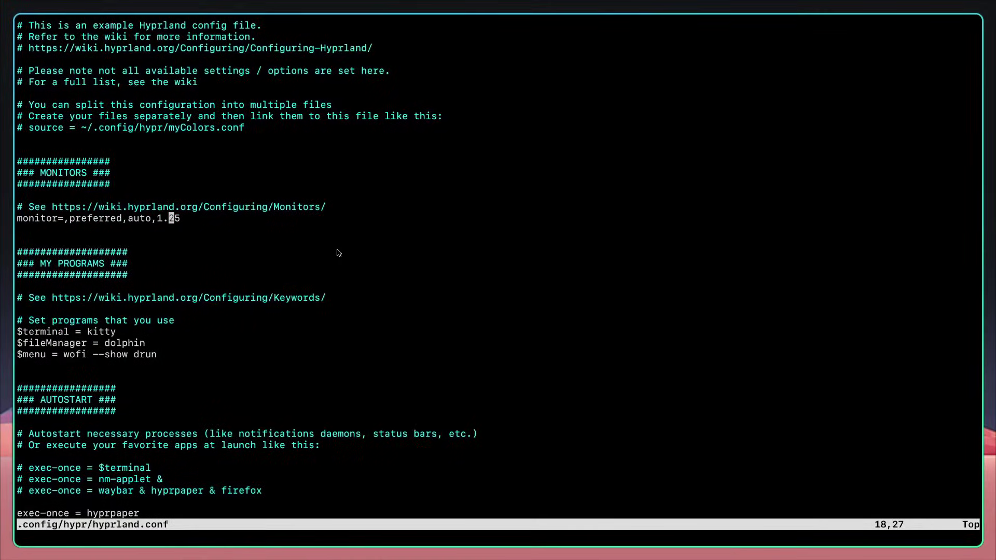
# Step: Scroll down to the MY PROGRAMS section and highlight the program variable lines
pyautogui.press('j')
pyautogui.press('j')
pyautogui.press('j')
pyautogui.press('j')
pyautogui.press('j')
pyautogui.press('k')
pyautogui.press('k')
pyautogui.press('k')
pyautogui.press('k')
pyautogui.press('j')
pyautogui.press('j')
pyautogui.press('j')
pyautogui.press('j')
pyautogui.press('j')
pyautogui.press('j')
pyautogui.press('j')
pyautogui.press('j')
pyautogui.scroll(-1, 305, 108)
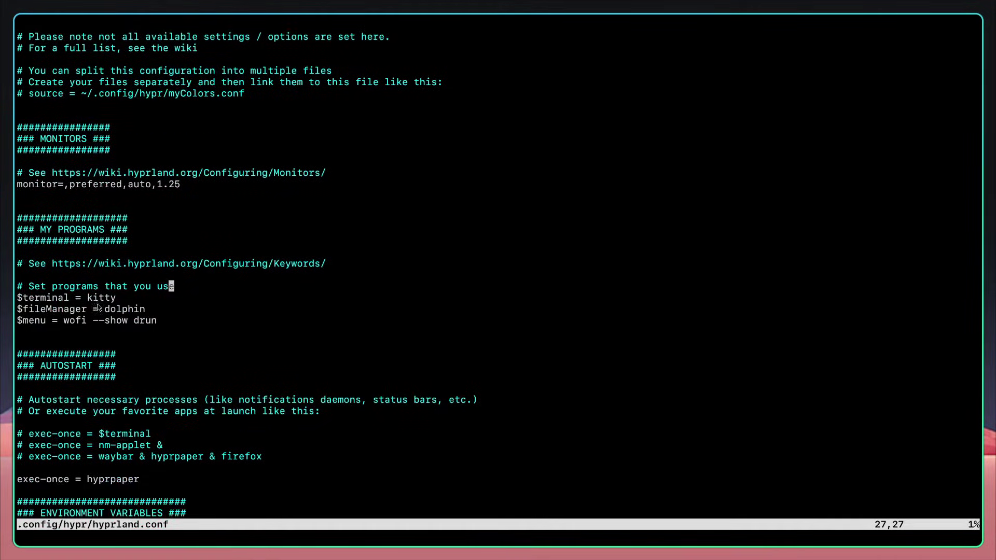
pyautogui.moveTo(133, 248); pyautogui.dragTo(80, 251)
pyautogui.moveTo(104, 286); pyautogui.dragTo(112, 294)
pyautogui.scroll(-1, 112, 294)
pyautogui.click(178, 294)
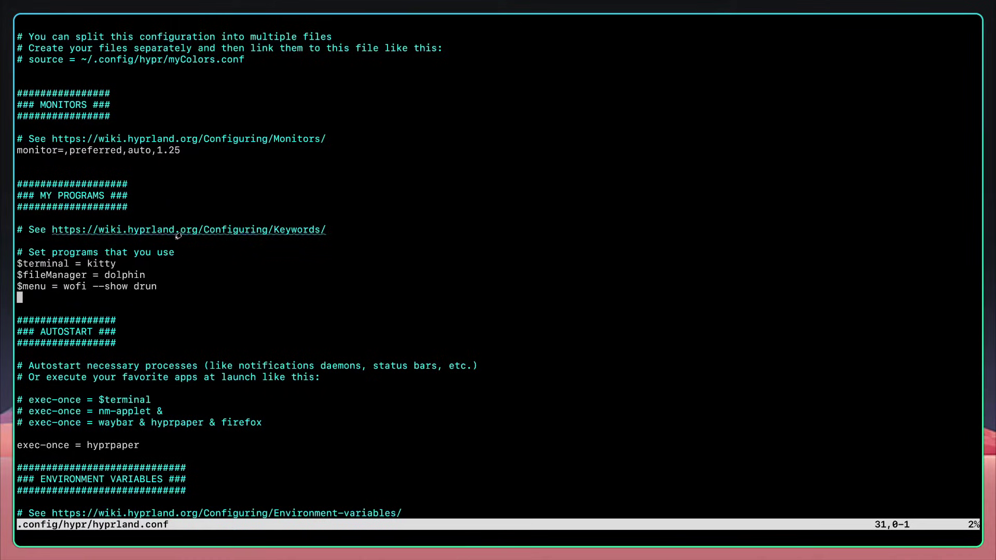
# Step: Change the $terminal value from kitty to alacritty
pyautogui.press('k')
pyautogui.press('k')
pyautogui.press('k')
pyautogui.press('k')
pyautogui.press('j')
pyautogui.press('b')
pyautogui.press('l')
pyautogui.press('h')
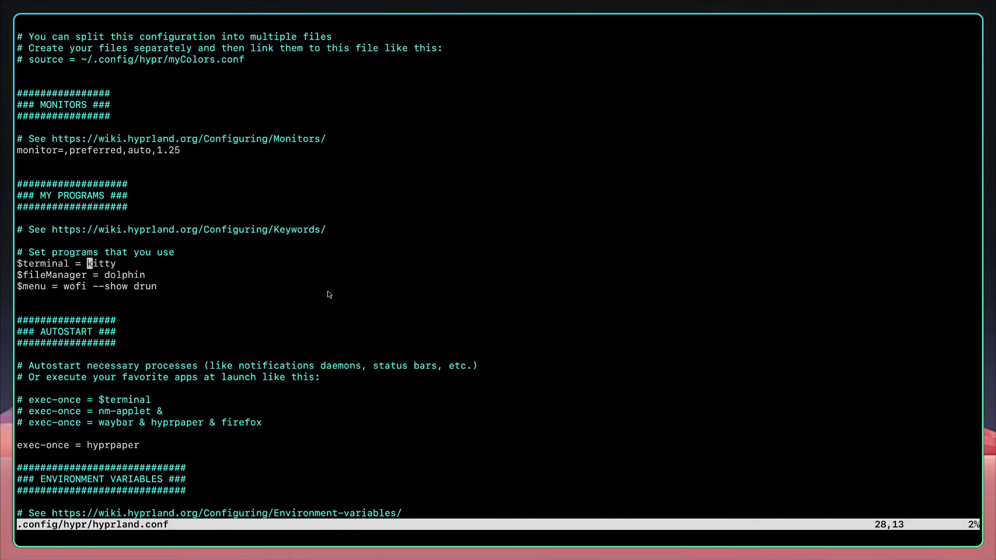
pyautogui.write('cwalal')
pyautogui.write('r')
pyautogui.write('itty')
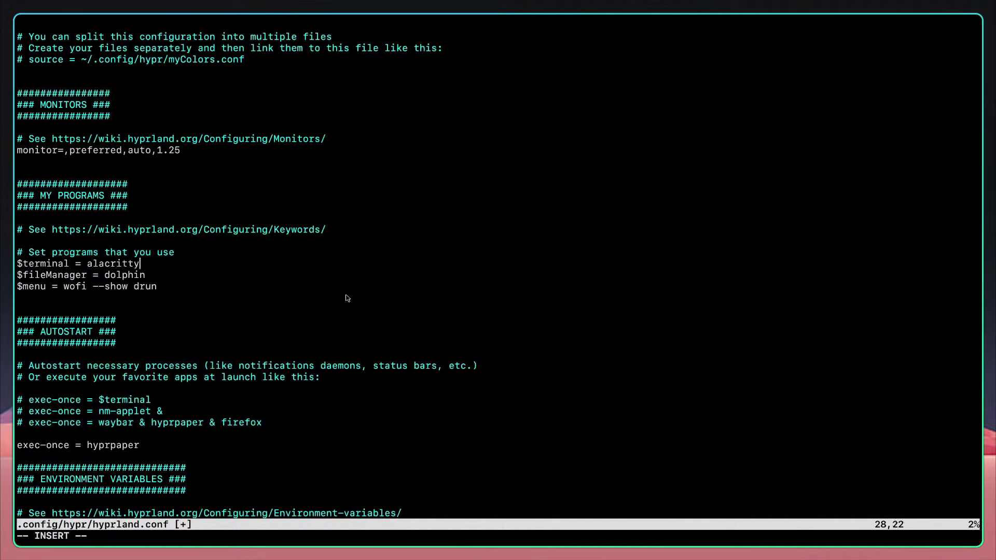
pyautogui.press('Escape')
# Step: Change $fileManager from dolphin to thunar, then save and quit with :wq
pyautogui.press('j')
pyautogui.press('b')
pyautogui.write('cwthunar')
pyautogui.press('Escape')
pyautogui.press('j')
pyautogui.press('b')
pyautogui.press('b')
pyautogui.press('b')
pyautogui.press('j')
pyautogui.write('k')
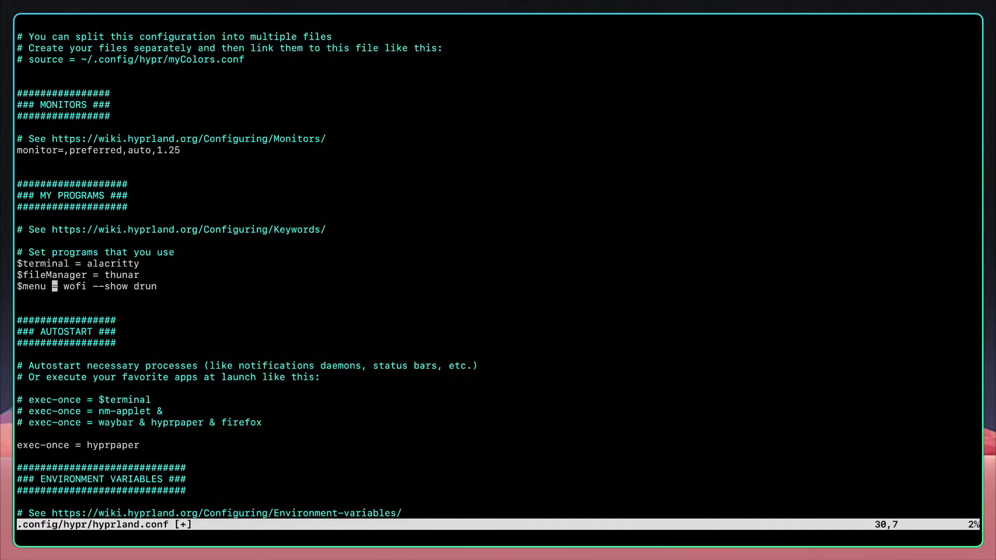
pyautogui.write(':wq')
pyautogui.press('Return')
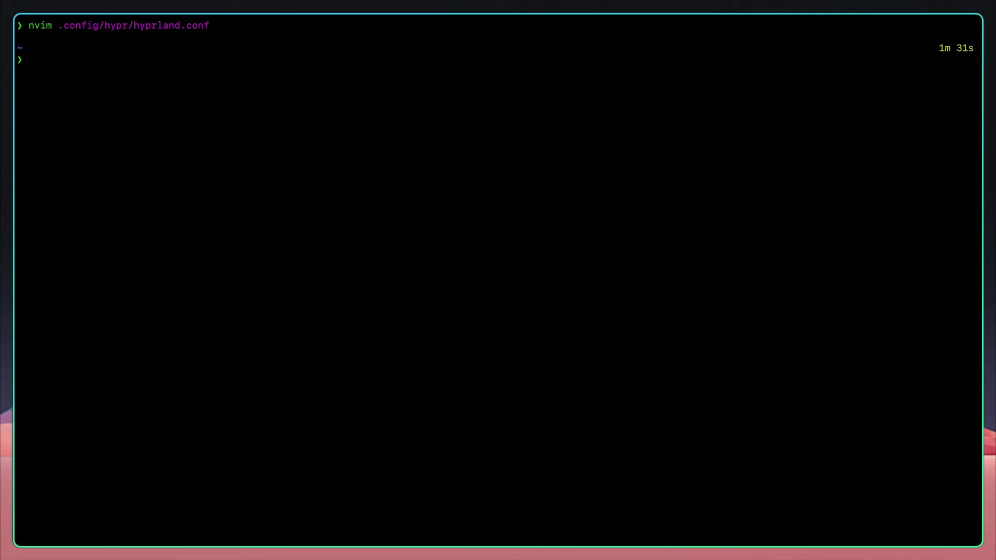
# Step: Clear the half-typed command and reset the terminal windows across workspaces 1 and 2
pyautogui.write('yay')
pyautogui.press('BackSpace')
pyautogui.press('BackSpace')
pyautogui.press('BackSpace')
pyautogui.press('super+Return')
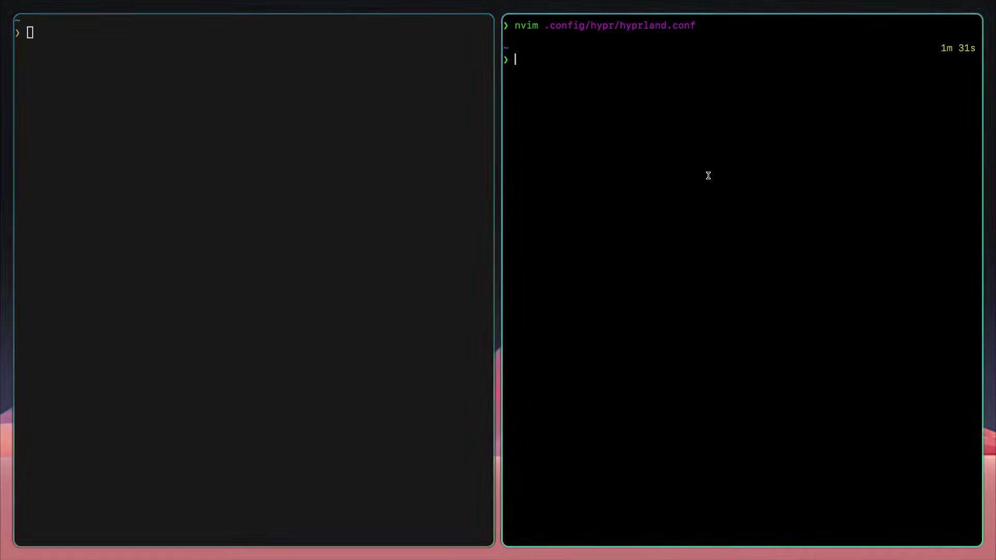
pyautogui.press('super+q')
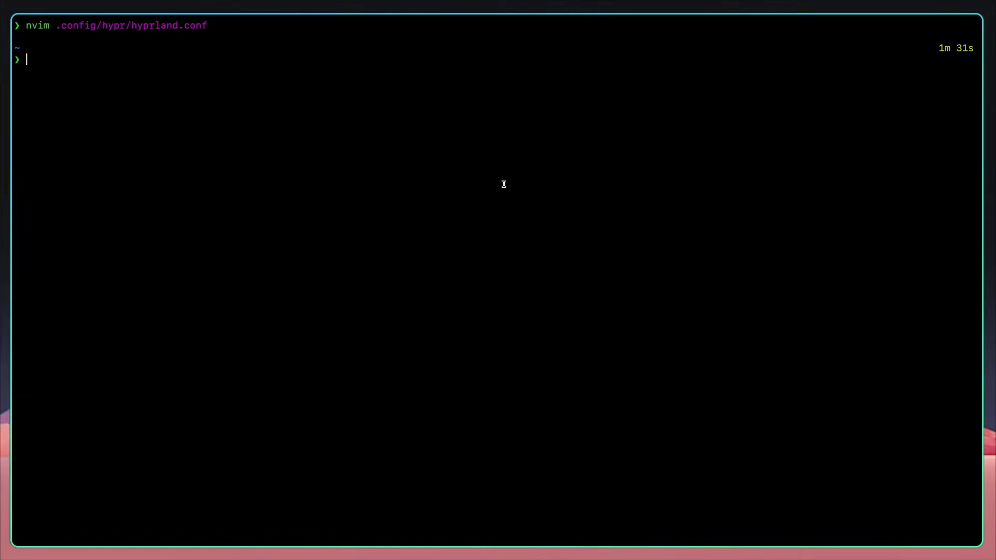
pyautogui.press('super+2')
pyautogui.press('super+1')
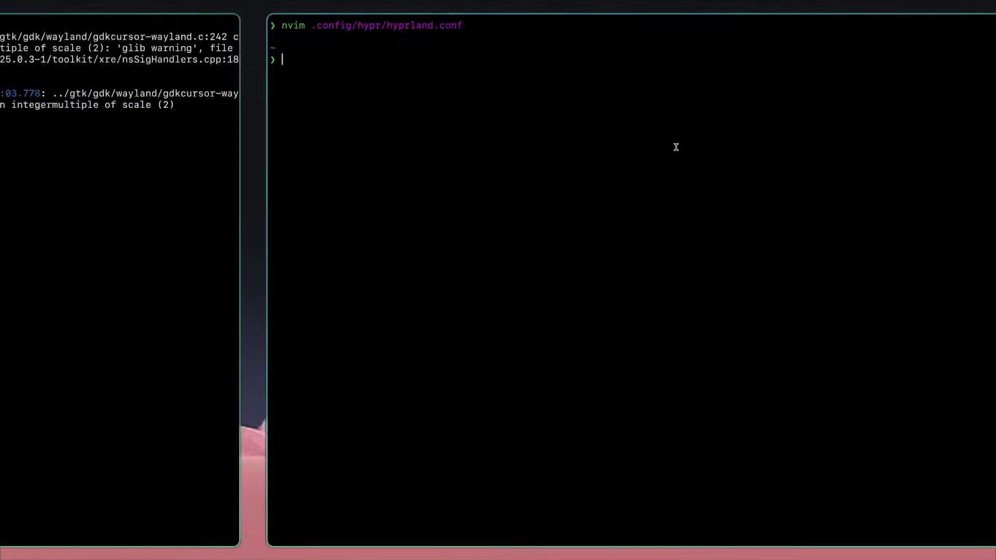
pyautogui.press('super+q')
pyautogui.press('super+2')
pyautogui.press('super+1')
pyautogui.press('super+Return')
pyautogui.press('super+q')
pyautogui.press('y')
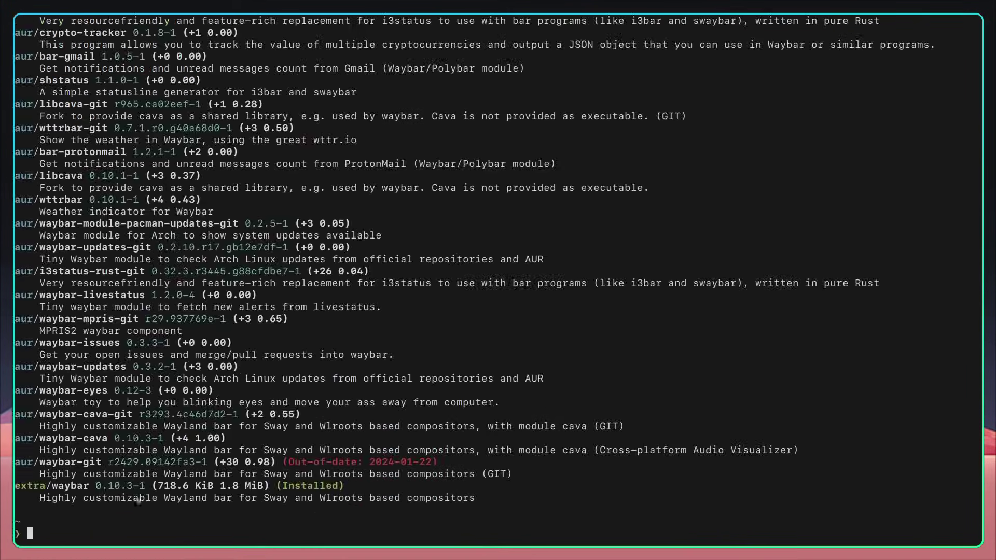
# Step: Try installing waybar with yay -S waybar and decline the reinstall
pyautogui.write('yay -S waybar')
pyautogui.press('Return')
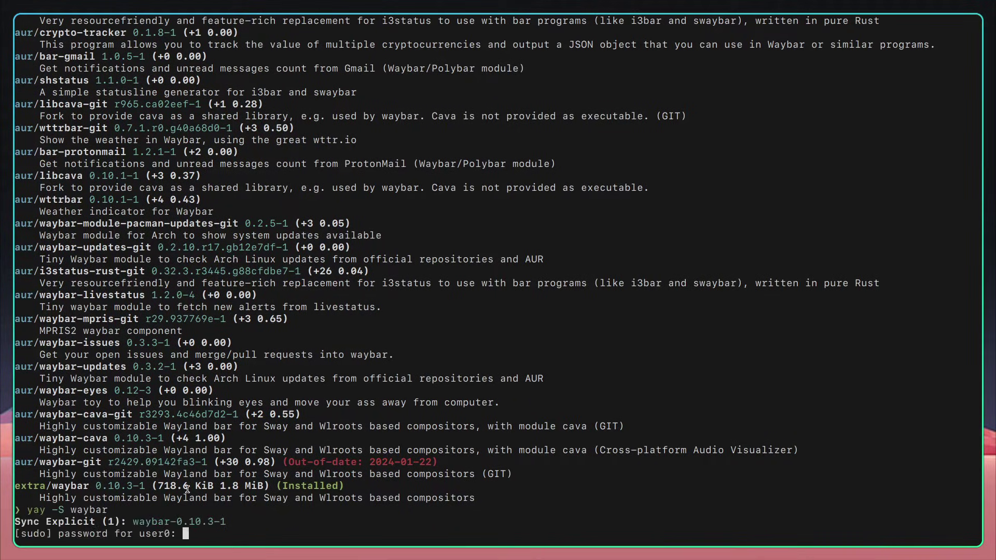
pyautogui.press('Return')
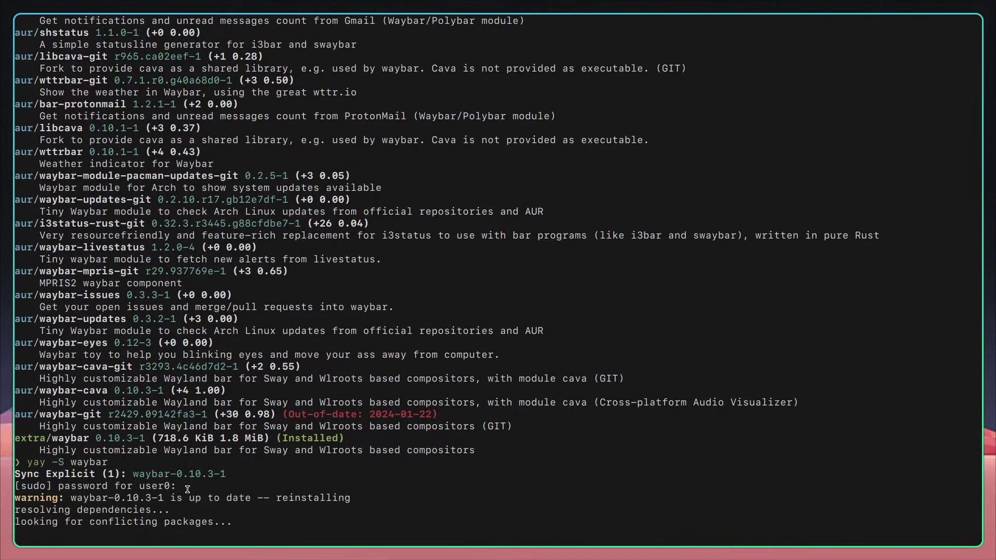
pyautogui.write('n')
pyautogui.press('Return')
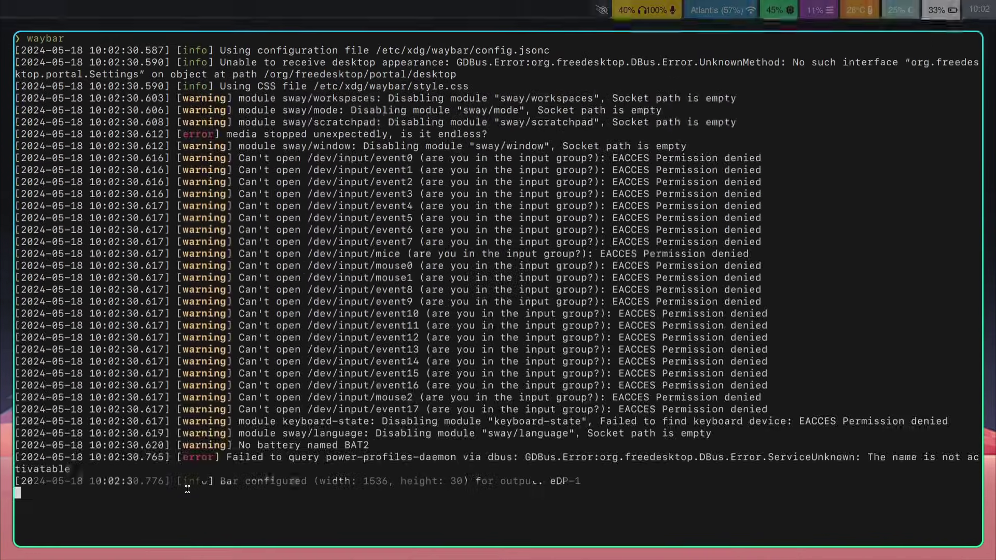
# Step: Inspect the waybar clock on an empty workspace, toggling the full date on and off
pyautogui.press('super+2')
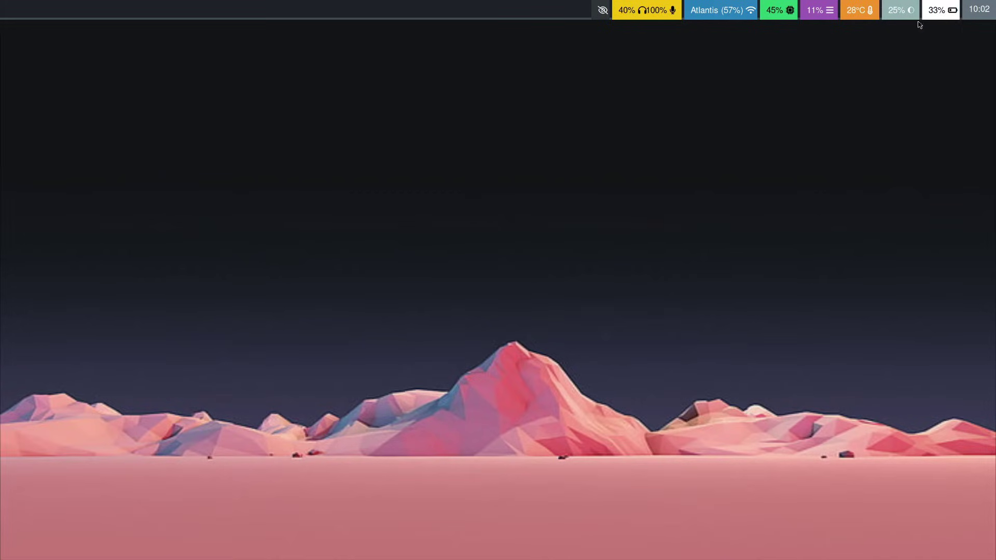
pyautogui.click(972, 17)
pyautogui.click(972, 16)
# Step: Stop waybar with Ctrl+C in its terminal and begin the nvim .config/hypr/hyprland.conf command
pyautogui.press('super+minus')
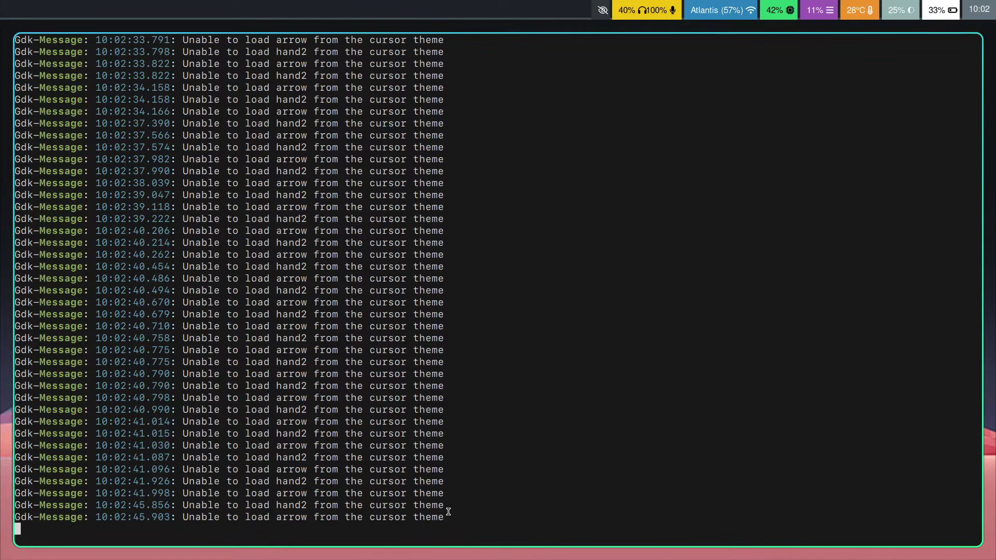
pyautogui.moveTo(449, 513); pyautogui.dragTo(184, 515)
pyautogui.click(268, 503)
pyautogui.hotkey('ctrl', 'c')
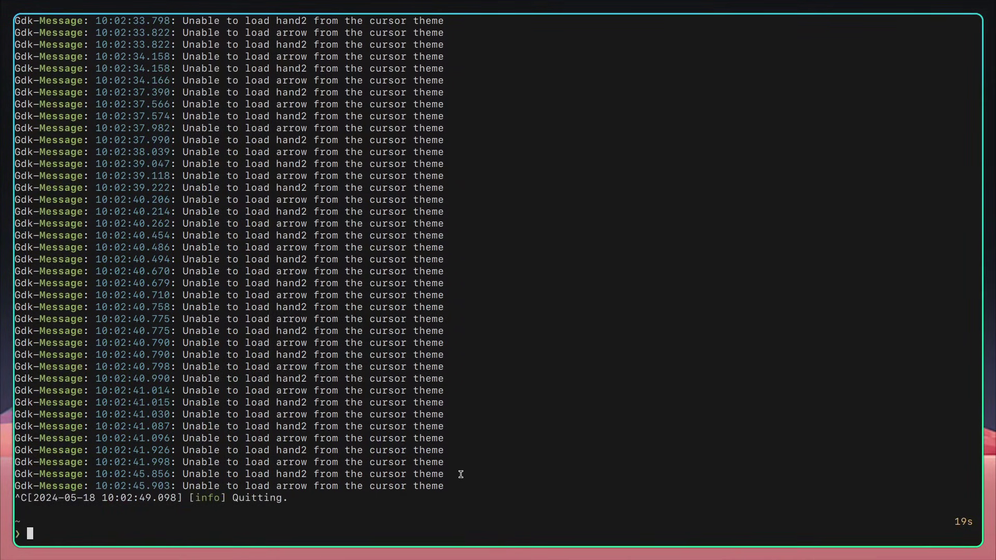
pyautogui.write('nvim .config/hypr/hyprland.conf')
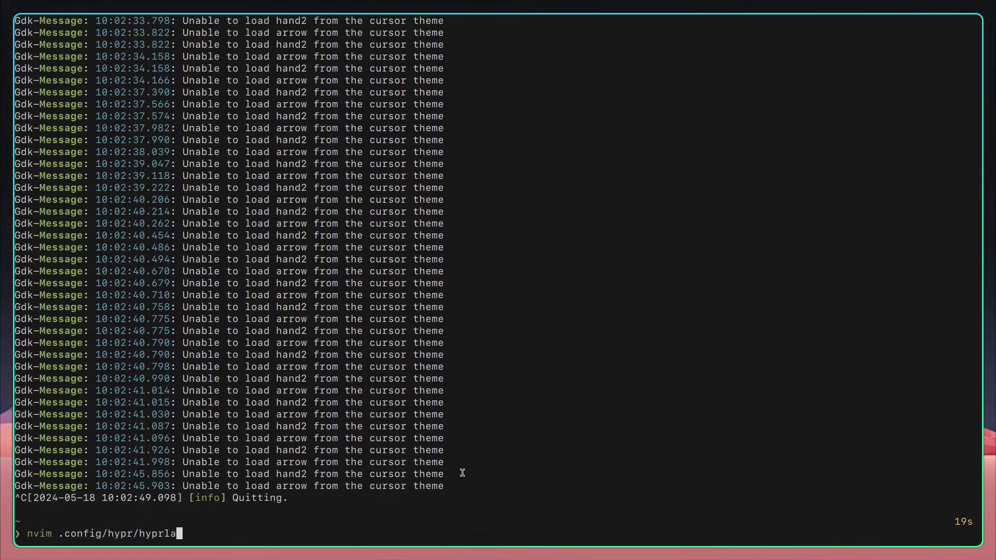
# Step: Open hyprland.conf and add an 'exec-once = waybar' line in the autostart section
pyautogui.press('Return')
pyautogui.press('j')
pyautogui.press('j')
pyautogui.press('j')
pyautogui.press('j')
pyautogui.press('j')
pyautogui.press('j')
pyautogui.press('j')
pyautogui.press('j')
pyautogui.press('j')
pyautogui.press('j')
pyautogui.press('j')
pyautogui.press('j')
pyautogui.press('j')
pyautogui.press('j')
pyautogui.press('j')
pyautogui.press('j')
pyautogui.press('j')
pyautogui.press('j')
pyautogui.press('j')
pyautogui.press('j')
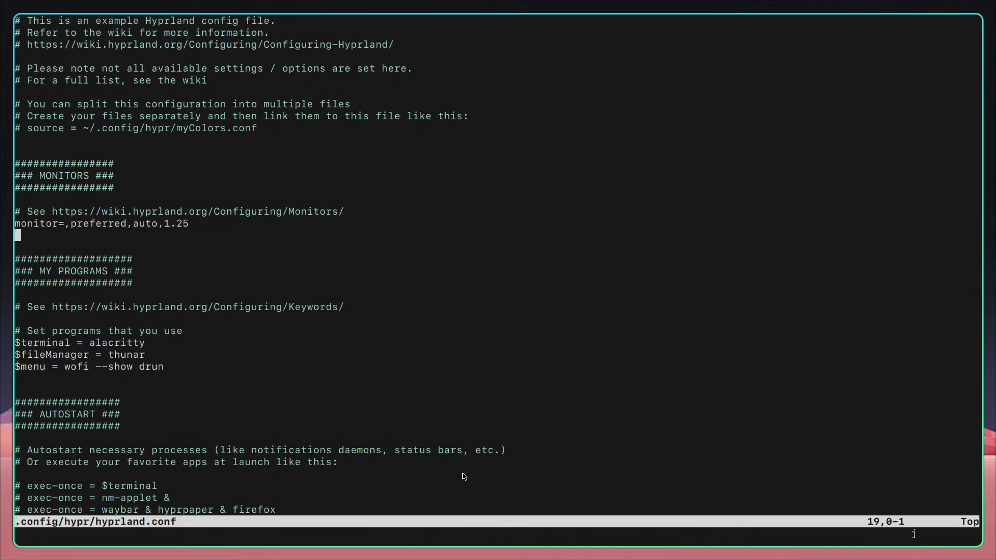
pyautogui.press('j')
pyautogui.press('j')
pyautogui.press('j')
pyautogui.press('j')
pyautogui.press('j')
pyautogui.press('j')
pyautogui.press('j')
pyautogui.press('j')
pyautogui.press('j')
pyautogui.press('j')
pyautogui.press('j')
pyautogui.press('j')
pyautogui.press('j')
pyautogui.press('j')
pyautogui.press('j')
pyautogui.press('j')
pyautogui.press('k')
pyautogui.press('k')
# Step: Remove '& firefox' from the commented autostart line and delete the redundant waybar and hyprpaper lines
pyautogui.press('k')
pyautogui.press('k')
pyautogui.hotkey('shift', 'o')
pyautogui.write('exec-once = hyprpaper')
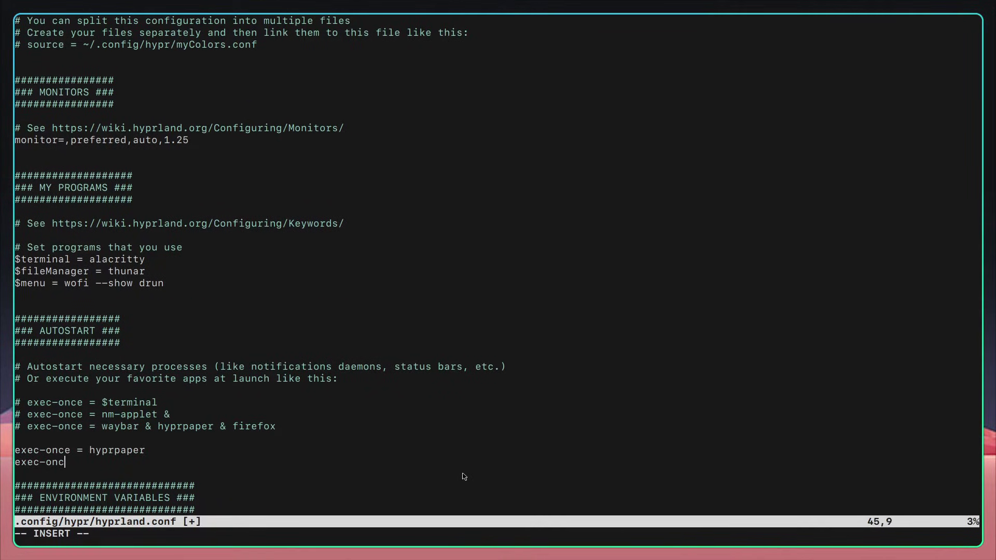
pyautogui.write(' waybar')
pyautogui.press('Escape')
pyautogui.press('j')
pyautogui.press('j')
pyautogui.press('k')
pyautogui.press('k')
pyautogui.press('k')
pyautogui.press('b')
pyautogui.press('b')
pyautogui.press('l')
pyautogui.press('Return')
pyautogui.press('k')
pyautogui.press('k')
pyautogui.press('k')
pyautogui.press('$')
pyautogui.press('h')
pyautogui.press('h')
pyautogui.press('h')
pyautogui.press('h')
pyautogui.press('h')
pyautogui.press('h')
pyautogui.press('h')
pyautogui.press('h')
pyautogui.press('h')
pyautogui.hotkey('shift', 'd')
pyautogui.press('j')
pyautogui.press('j')
pyautogui.press('$')
pyautogui.press('j')
pyautogui.press('v')
pyautogui.press('k')
pyautogui.press('d')
pyautogui.press('d')
pyautogui.press('d')
pyautogui.press('k')
pyautogui.press('d')
pyautogui.press('d')
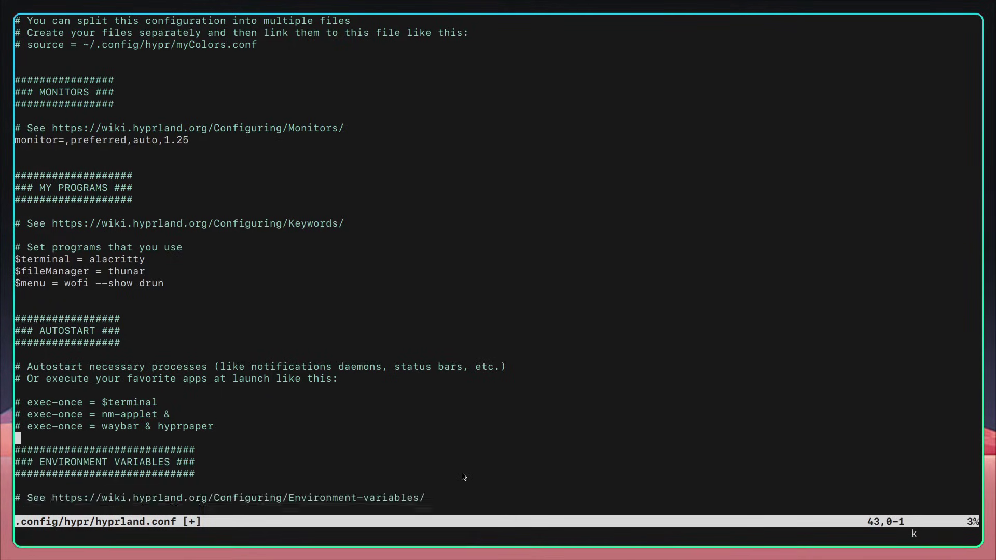
# Step: Uncomment 'exec-once = waybar & hyprpaper', save hyprland.conf with :w and quit with :q
pyautogui.write('kxxj:w')
pyautogui.press('Return')
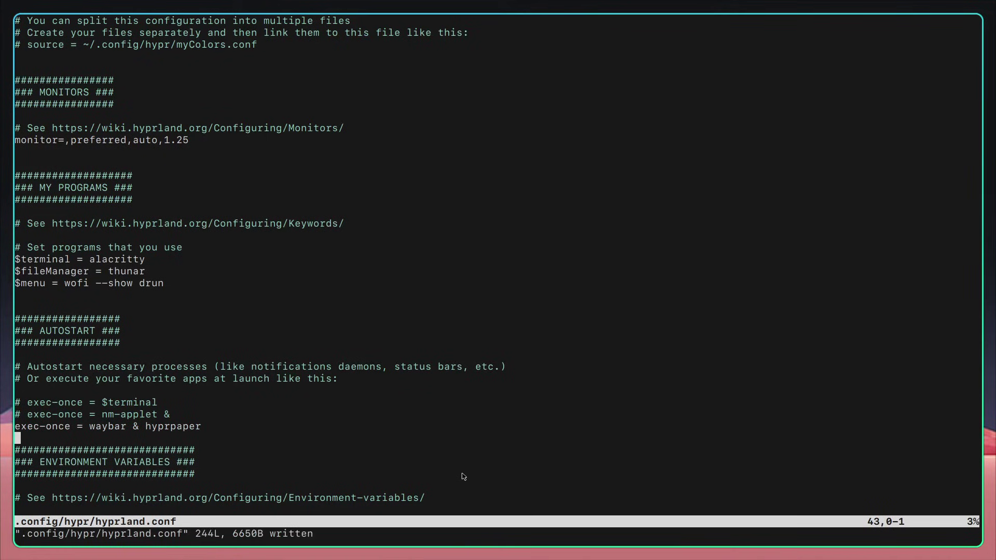
pyautogui.write(':q')
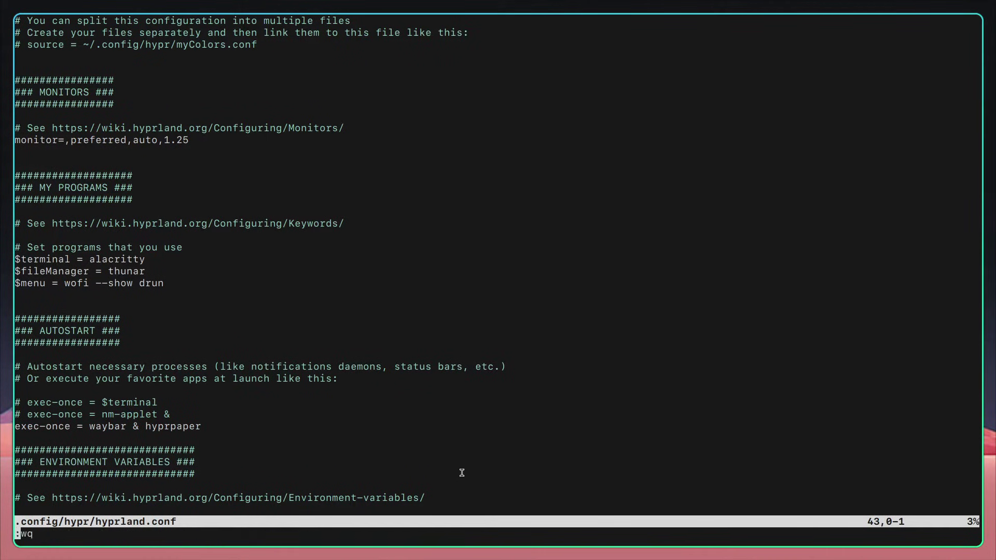
pyautogui.press('Return')
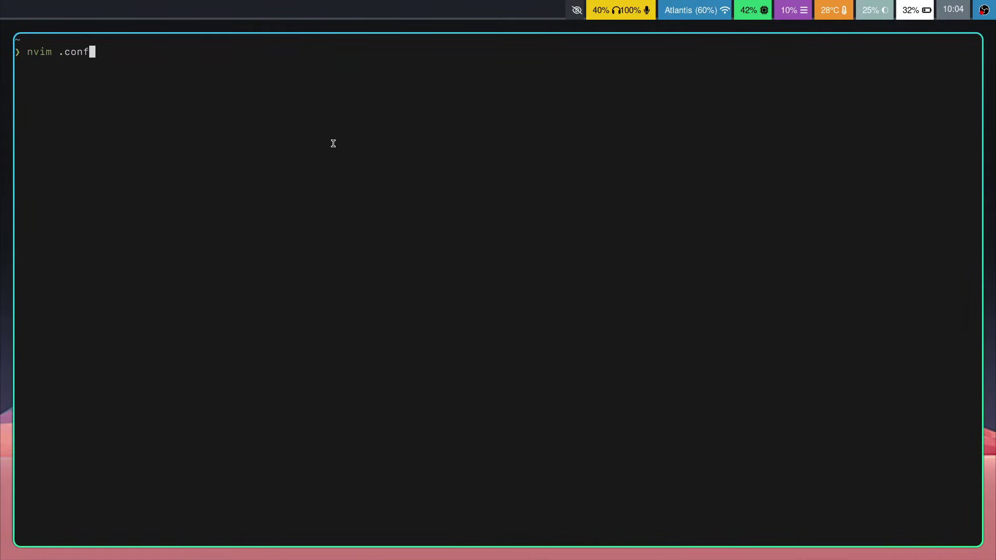
# Step: Reopen .config/hypr/hyprland.conf in Neovim and go to the HYPRCURSOR_SIZE line
pyautogui.write('hypr/hypr')
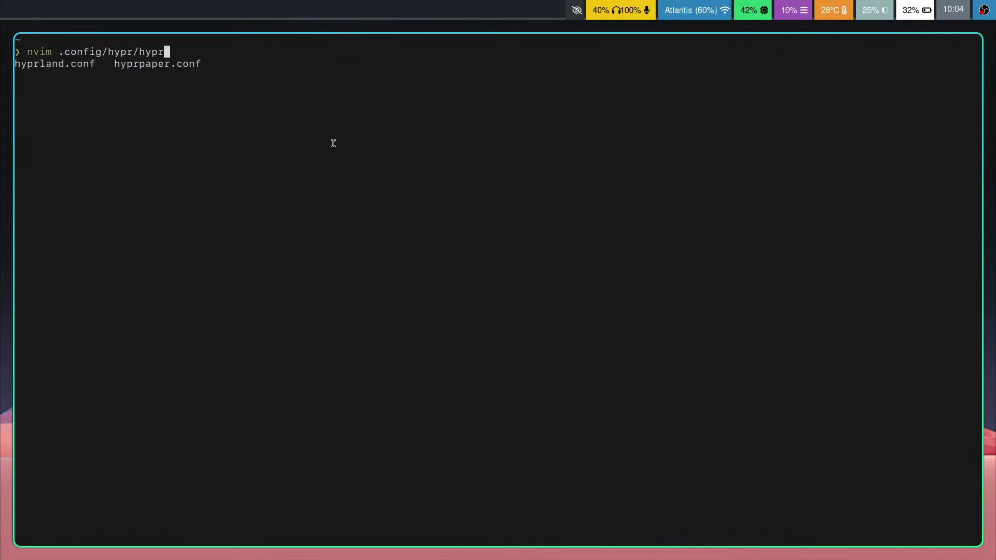
pyautogui.press('Tab')
pyautogui.press('Return')
pyautogui.press('j')
pyautogui.press('j')
pyautogui.press('j')
pyautogui.press('j')
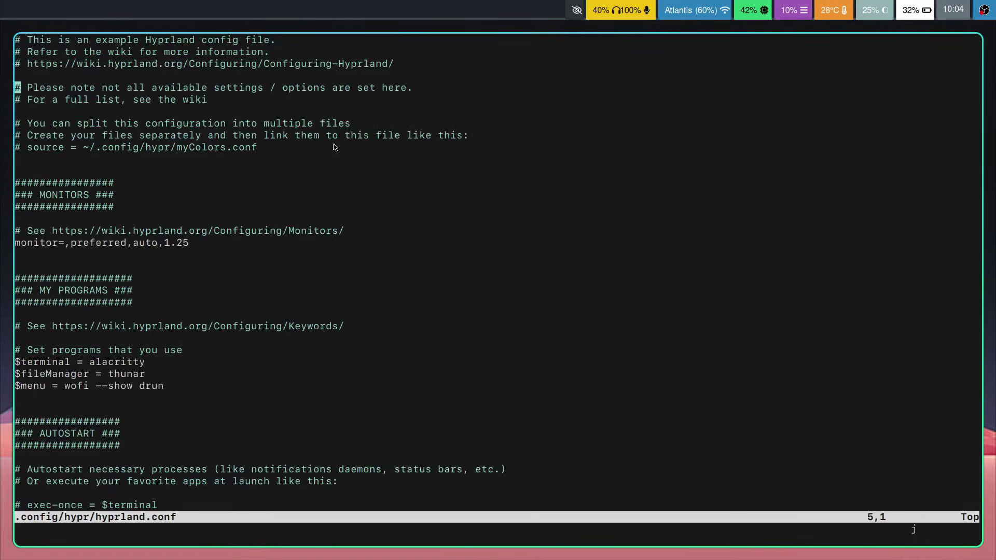
pyautogui.press('j')
pyautogui.scroll(-2, 166, 305)
pyautogui.scroll(-2, 169, 305)
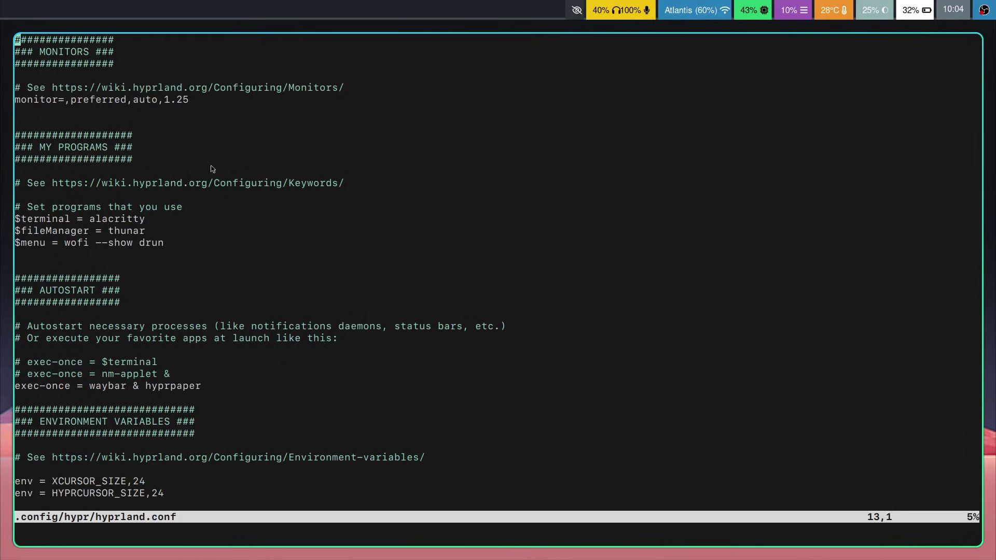
pyautogui.scroll(-2, 450, 345)
pyautogui.scroll(-2, 297, 278)
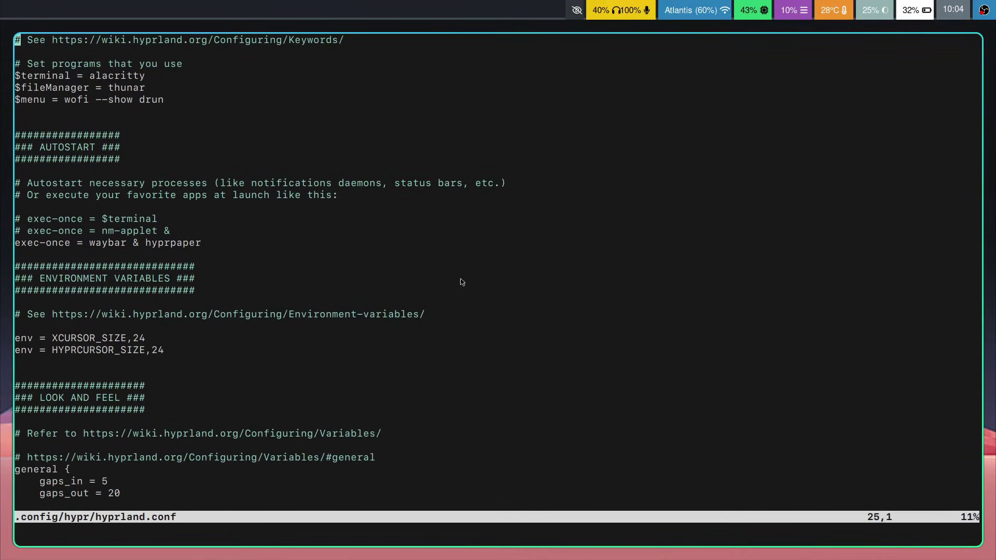
pyautogui.scroll(-4, 207, 224)
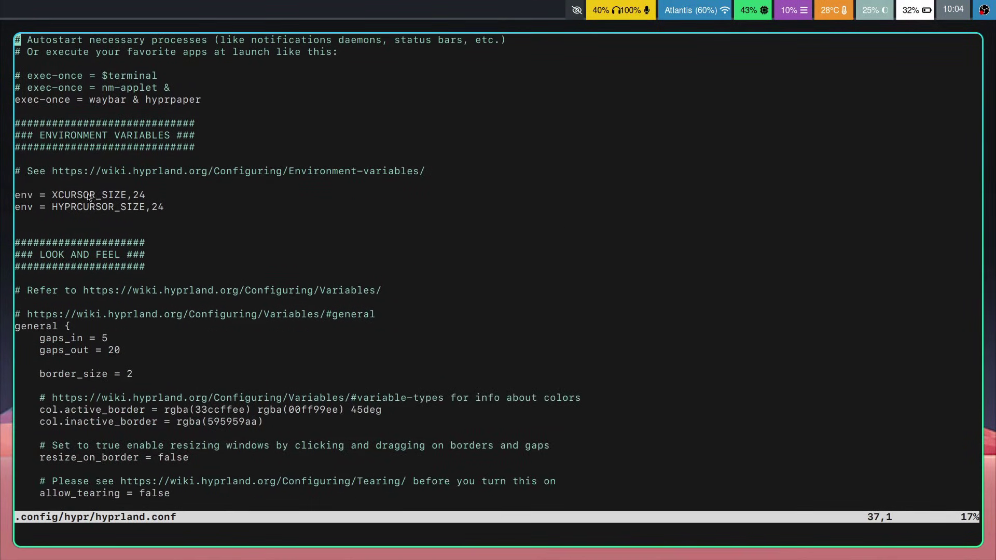
pyautogui.click(192, 209)
# Step: Add 'env = QT_QPA_PLATFORMTHEME,qt6ct' on a new line below HYPRCURSOR_SIZE
pyautogui.press('A')
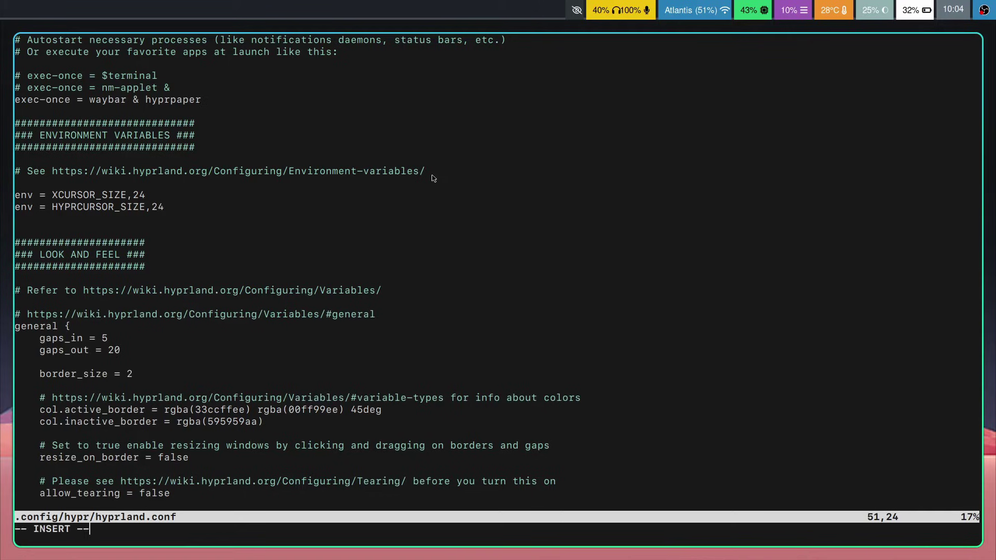
pyautogui.press('Return')
pyautogui.write('env = AT')
pyautogui.press('BackSpace')
pyautogui.write('Qt_QP')
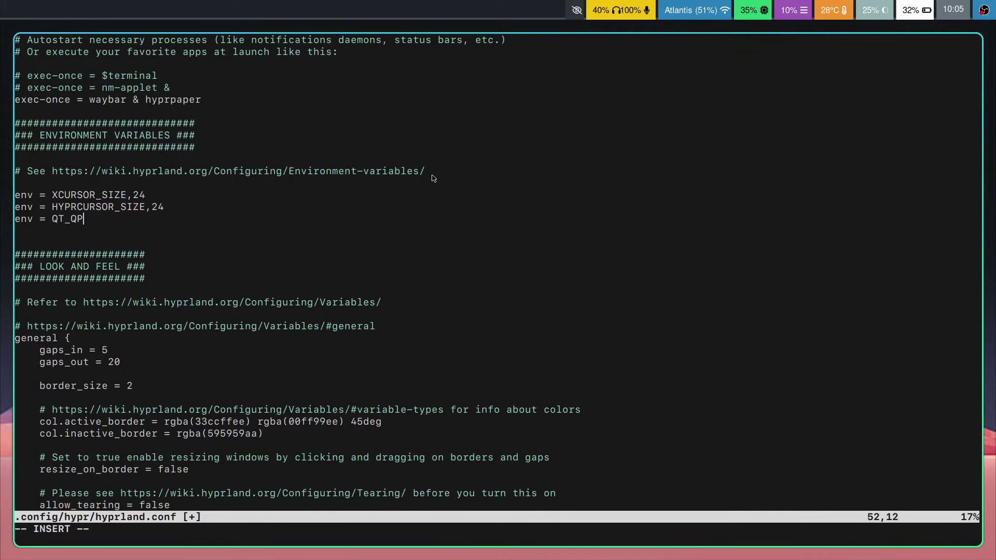
pyautogui.write('A_PLATFORMTHEME,qt5ct')
pyautogui.press('BackSpace')
pyautogui.press('BackSpace')
pyautogui.press('BackSpace')
pyautogui.write('6ct')
pyautogui.press('Escape')
pyautogui.press('j')
pyautogui.press('j')
pyautogui.press('k')
pyautogui.press('k')
pyautogui.press('k')
pyautogui.press('j')
pyautogui.press('j')
pyautogui.press('j')
pyautogui.press('j')
pyautogui.press('j')
pyautogui.press('j')
pyautogui.press('j')
pyautogui.press('k')
pyautogui.press('k')
pyautogui.press('k')
pyautogui.press('k')
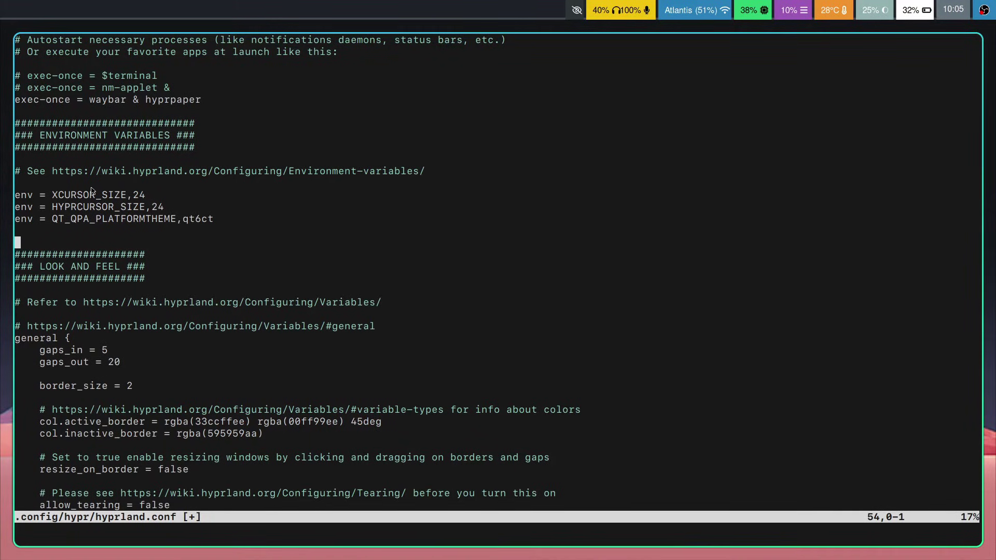
# Step: Set gaps_out to 10 and save the config
pyautogui.scroll(-3, 674, 234)
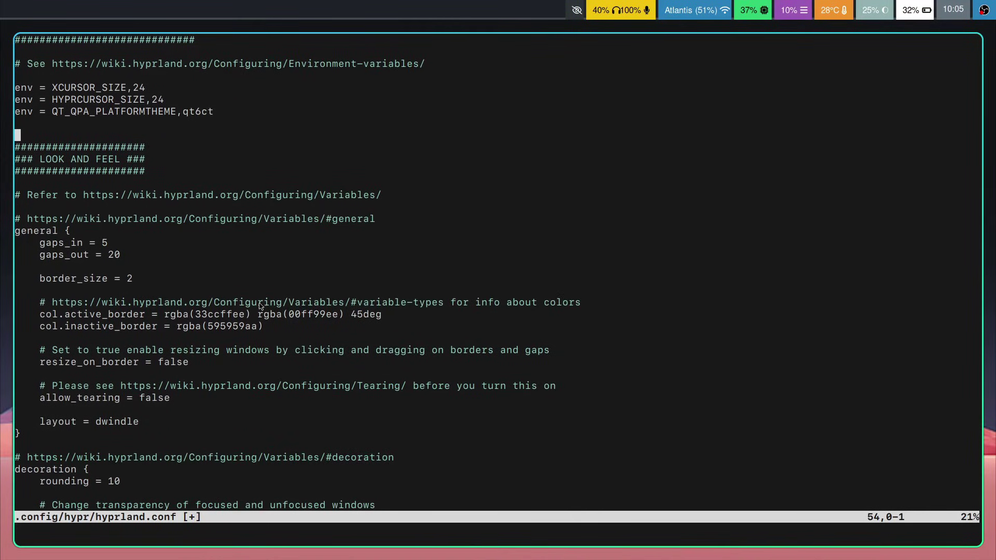
pyautogui.press('j')
pyautogui.press('j')
pyautogui.press('j')
pyautogui.press('j')
pyautogui.press('j')
pyautogui.press('j')
pyautogui.press('j')
pyautogui.press('j')
pyautogui.press('j')
pyautogui.press('j')
pyautogui.press('k')
pyautogui.press('h')
pyautogui.press('super+q')
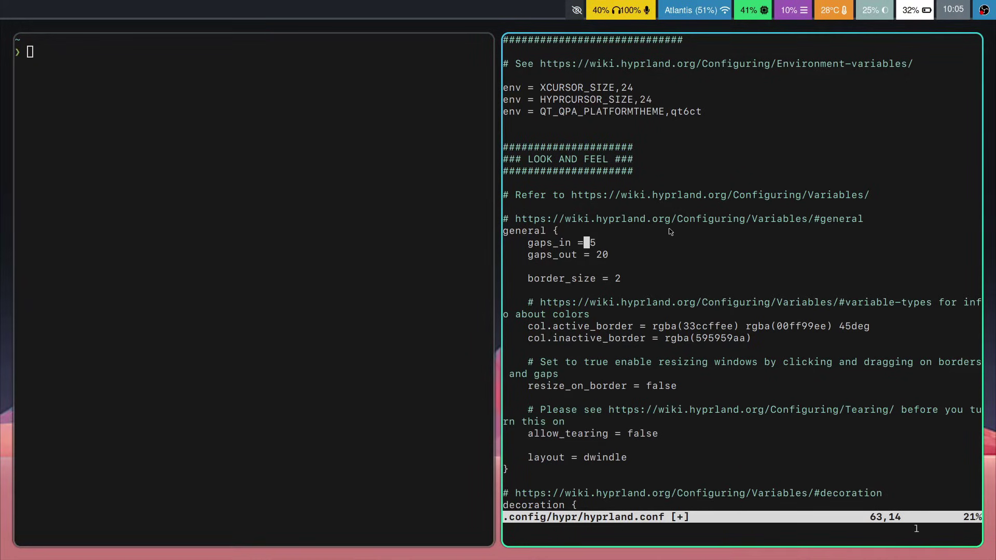
pyautogui.press('l')
pyautogui.press('j')
pyautogui.press('l')
pyautogui.press('l')
pyautogui.write('hr1j:w')
pyautogui.press('Return')
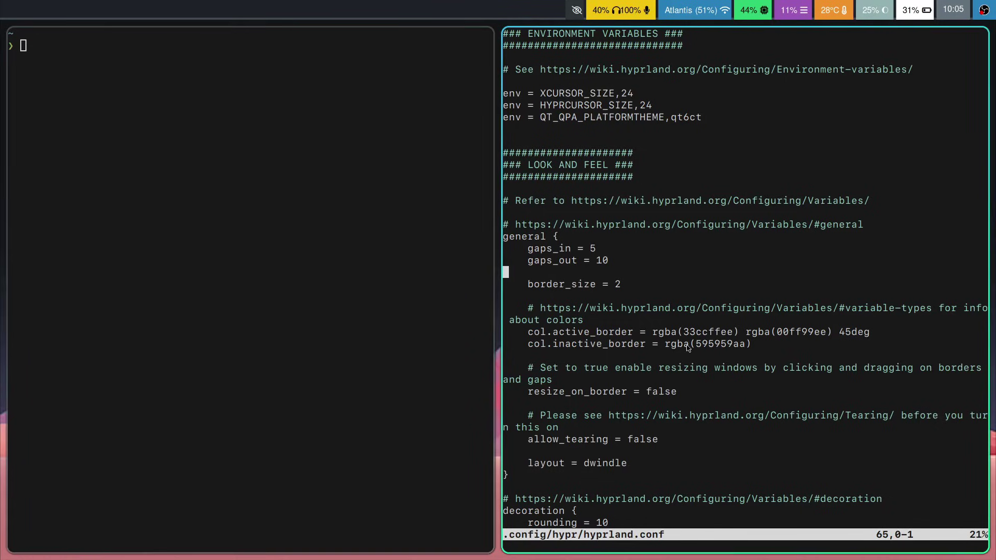
# Step: Change border_size from 2 to 1 and save the config
pyautogui.press('j')
pyautogui.press('w')
pyautogui.press('w')
pyautogui.press('j')
pyautogui.press('k')
pyautogui.press('w')
pyautogui.press('h')
pyautogui.press('1')
pyautogui.write('jkls1')
pyautogui.press('Escape')
pyautogui.write('j:w')
pyautogui.press('Return')
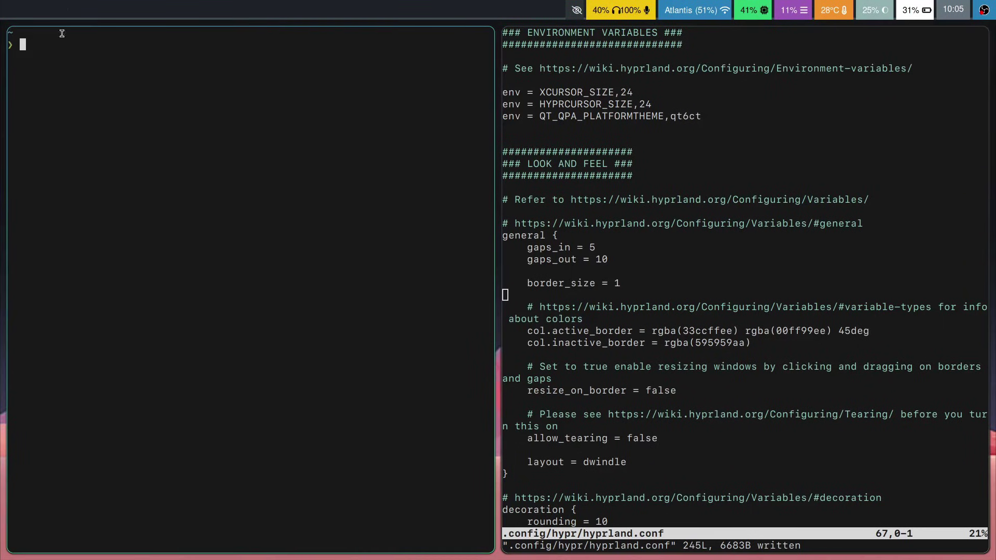
# Step: Change the first active_border gradient colour to 121212ee
pyautogui.press('j')
pyautogui.press('f')
pyautogui.press('.')
pyautogui.press('j')
pyautogui.press('w')
pyautogui.press('w')
pyautogui.press('l')
pyautogui.press('l')
pyautogui.press('l')
pyautogui.press('l')
pyautogui.press('l')
pyautogui.press('l')
pyautogui.press('l')
pyautogui.press('h')
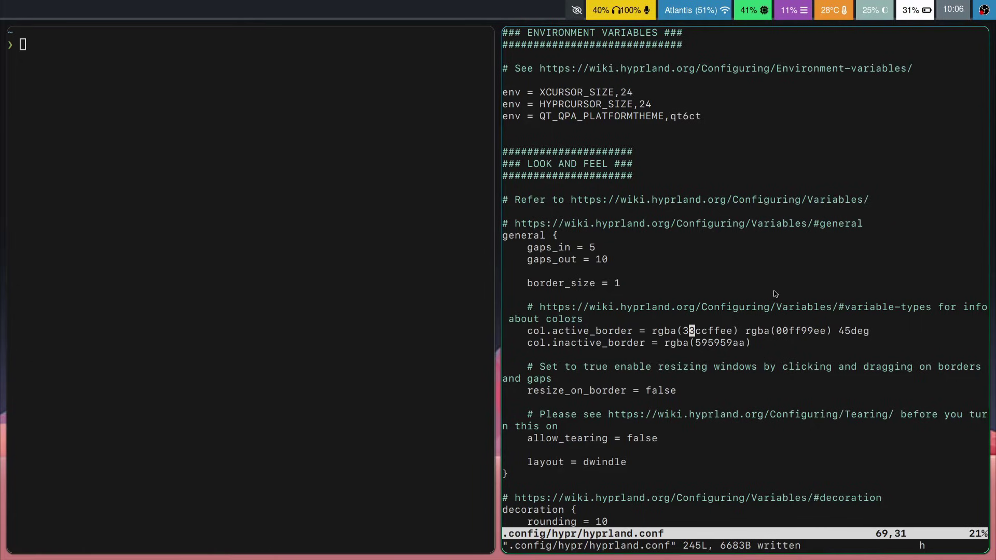
pyautogui.press('h')
pyautogui.press('j')
pyautogui.press('k')
pyautogui.write('cw121212')
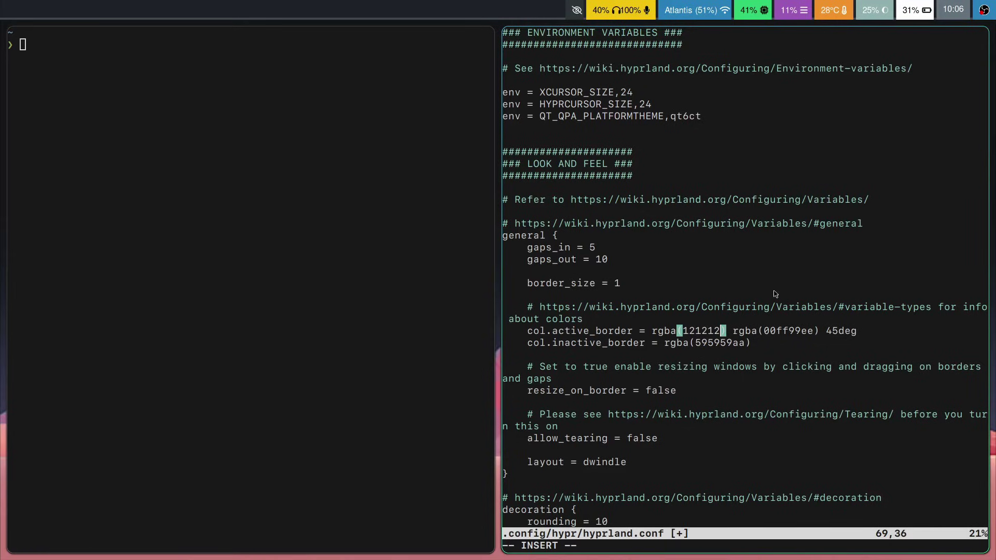
pyautogui.write('ee')
pyautogui.press('Escape')
# Step: Change the second active_border colour to e8eaedee and save the file
pyautogui.press('w')
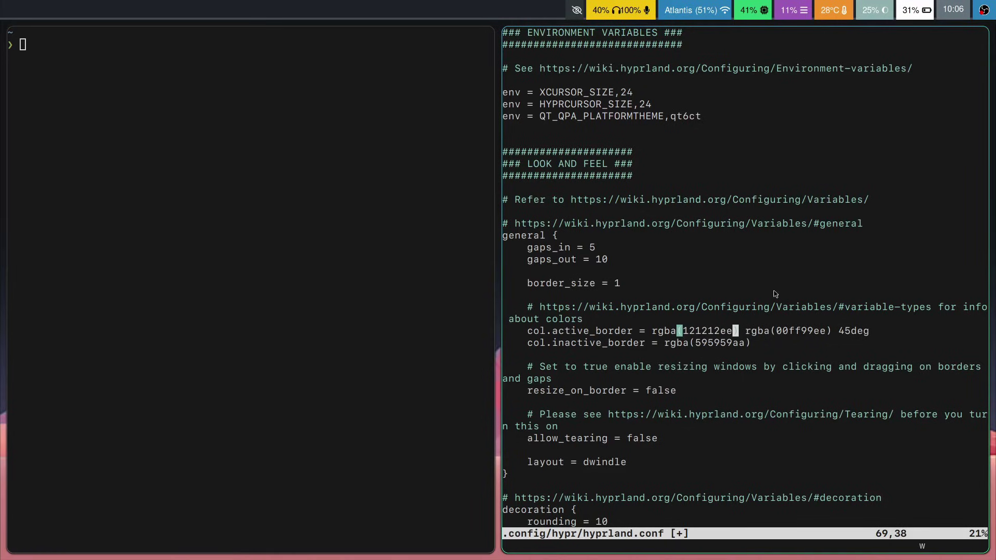
pyautogui.press('w')
pyautogui.press('w')
pyautogui.write('wcwe8eaed')
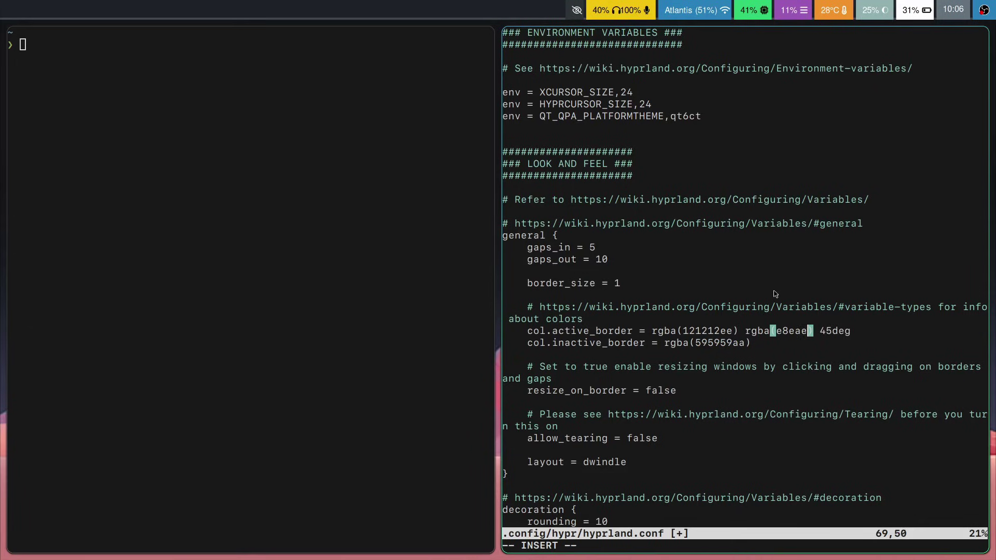
pyautogui.write('ee')
pyautogui.press('Escape')
pyautogui.press('j')
pyautogui.press('j')
pyautogui.press('j')
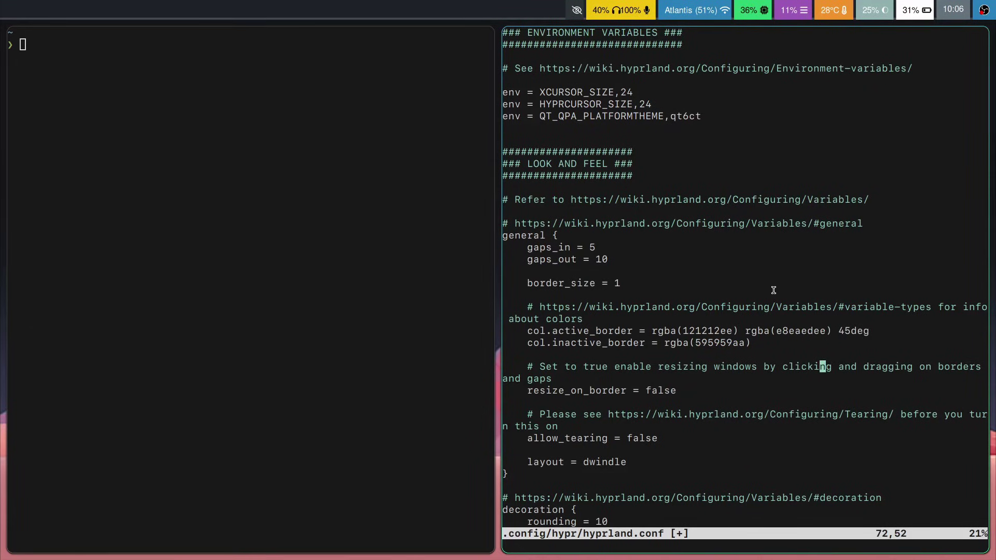
pyautogui.write(':w')
pyautogui.press('Return')
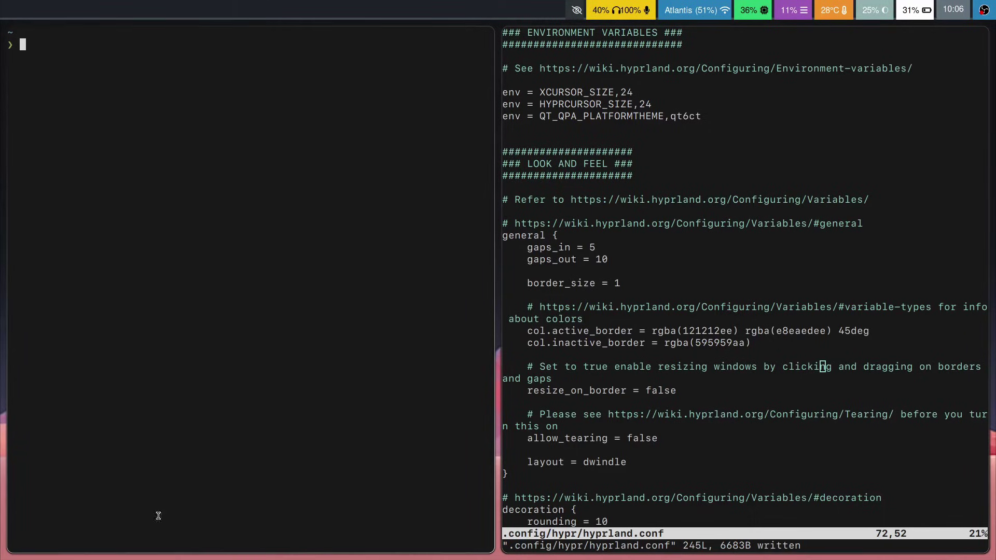
# Step: Copy the active and inactive border colour lines and review them
pyautogui.moveTo(717, 331); pyautogui.dragTo(687, 343)
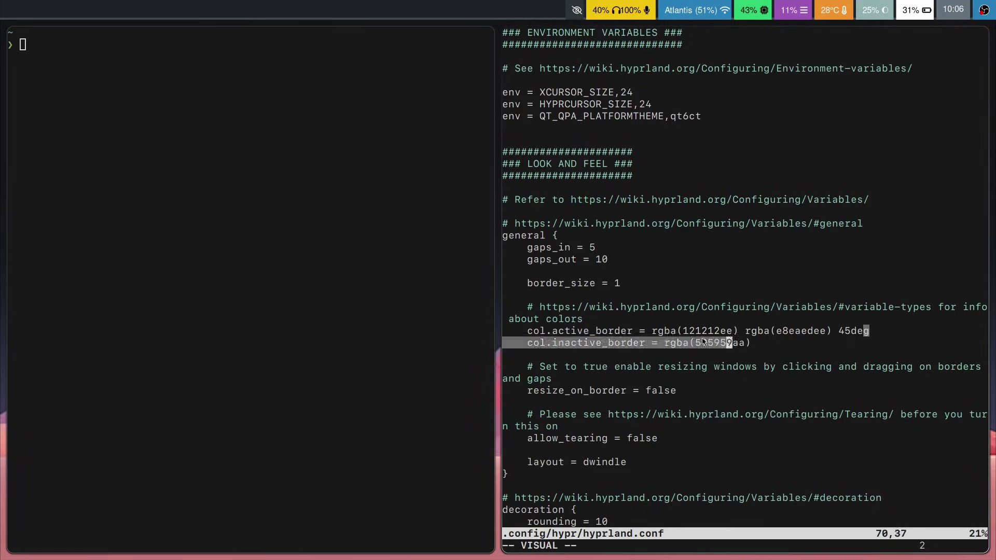
pyautogui.press('y')
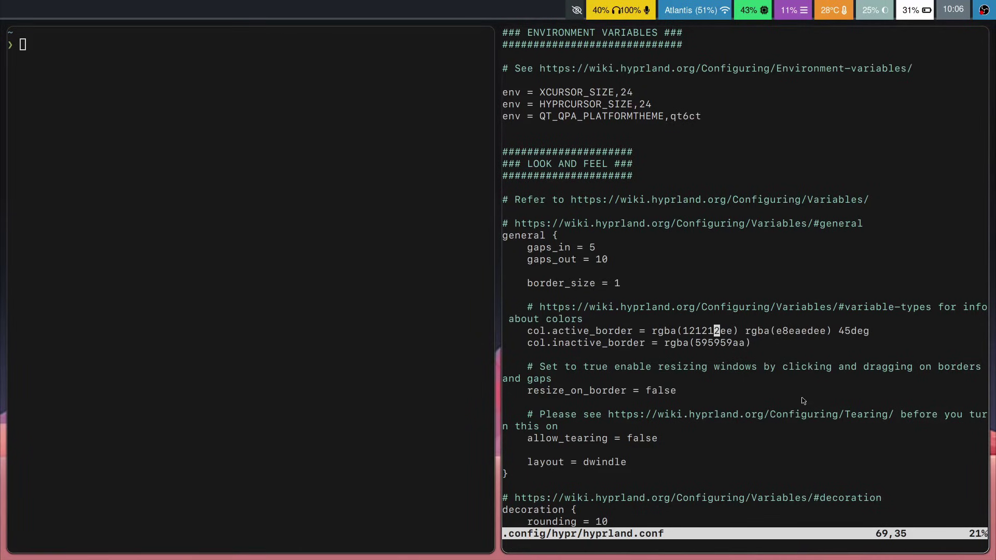
pyautogui.press('j')
pyautogui.press('k')
pyautogui.press('j')
pyautogui.press('j')
pyautogui.press('j')
pyautogui.press('j')
pyautogui.press('j')
pyautogui.press('j')
pyautogui.press('j')
pyautogui.press('j')
pyautogui.press('j')
pyautogui.press('j')
pyautogui.press('j')
pyautogui.press('j')
pyautogui.press('j')
pyautogui.press('j')
pyautogui.press('j')
pyautogui.press('j')
pyautogui.press('j')
pyautogui.press('j')
pyautogui.press('j')
pyautogui.press('j')
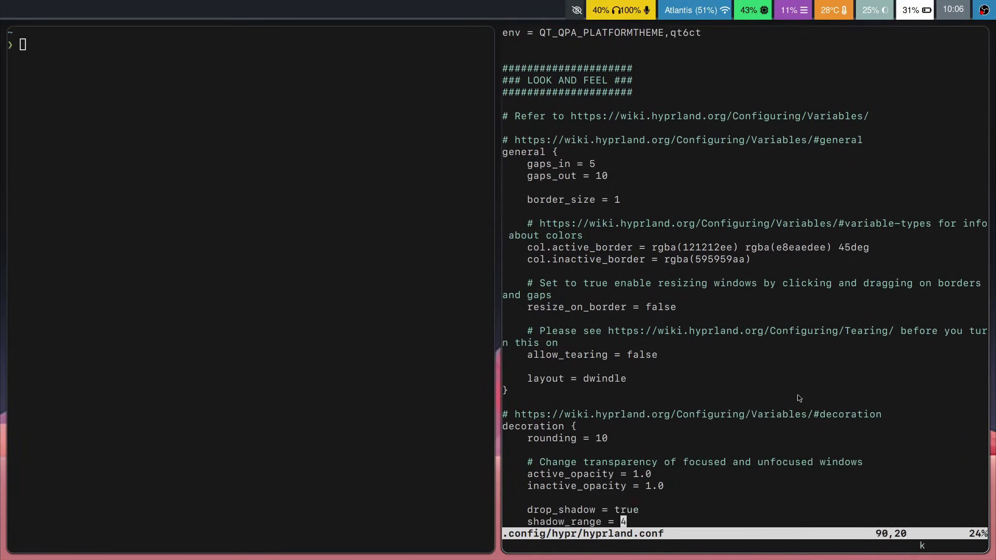
# Step: Edit the resize_on_border value in the general block and save hyprland.conf
pyautogui.press('k')
pyautogui.click(683, 316)
pyautogui.press('k')
pyautogui.press('b')
pyautogui.press('h')
pyautogui.press('c')
pyautogui.write('wtrue')
pyautogui.press('Escape')
pyautogui.write(':w')
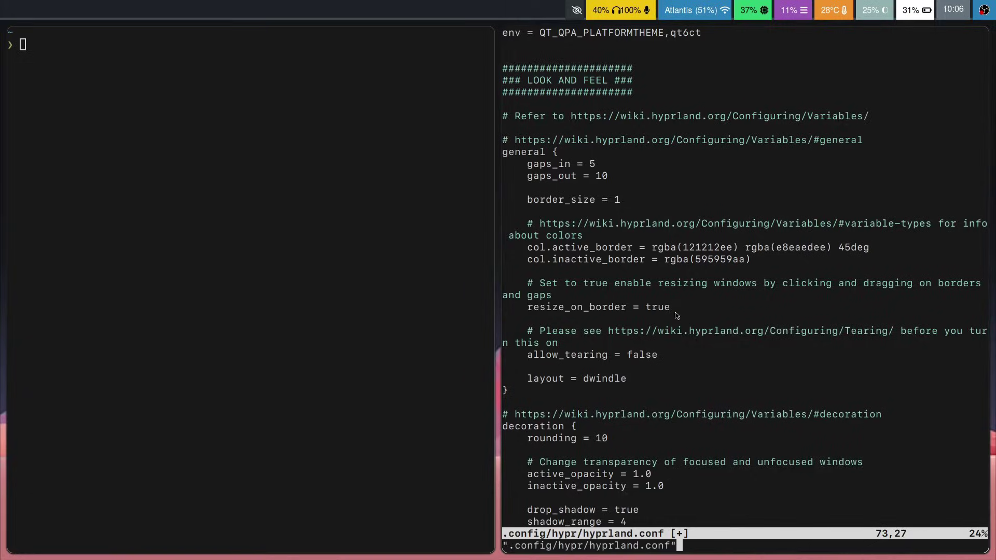
pyautogui.press('Return')
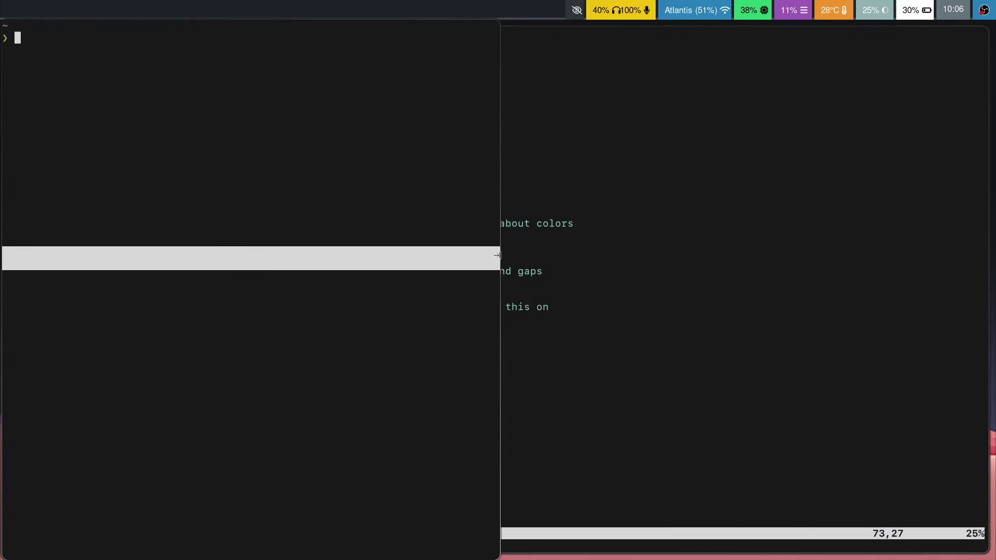
# Step: Resize the floating terminal and tile it beside the Neovim editor
pyautogui.moveTo(498, 297); pyautogui.dragTo(411, 166)
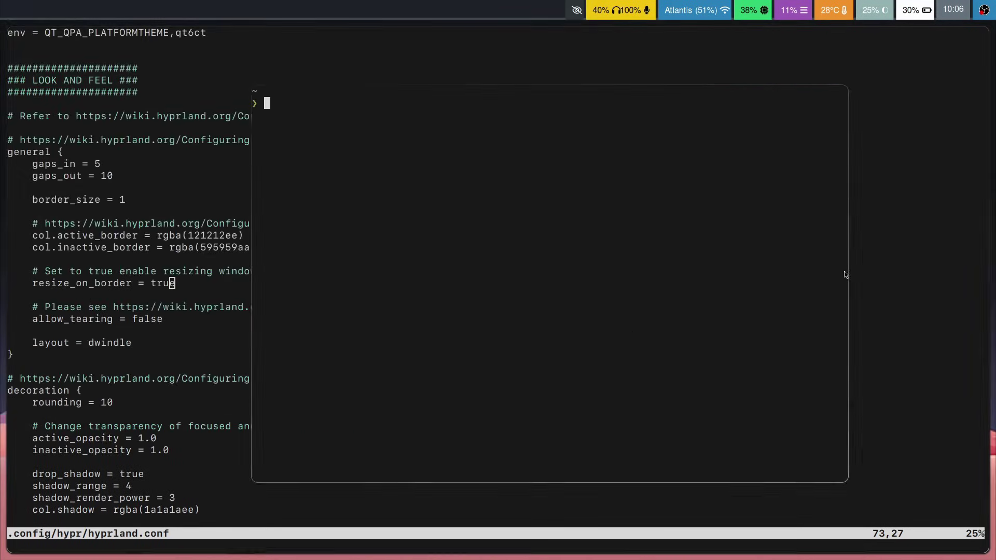
pyautogui.moveTo(845, 273); pyautogui.dragTo(731, 158)
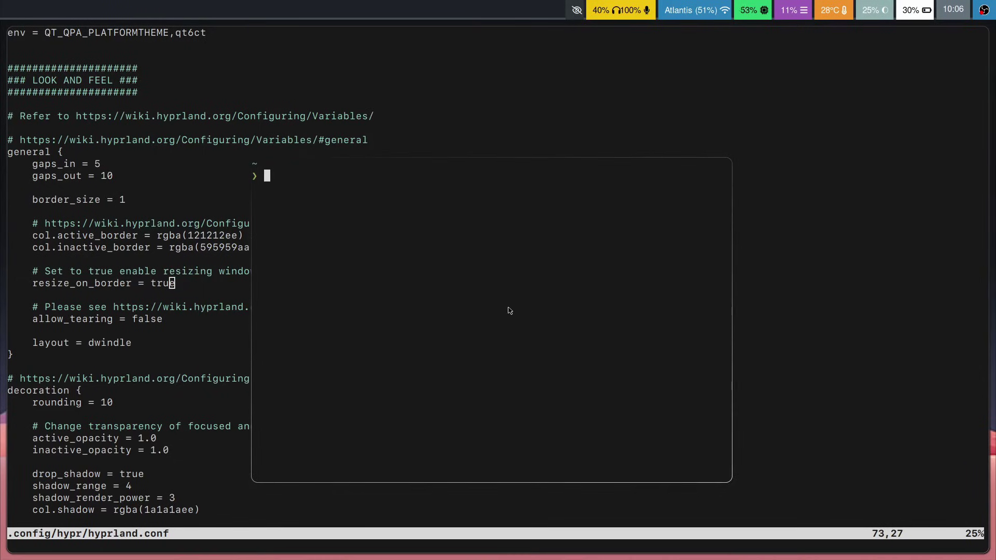
pyautogui.press('super+v')
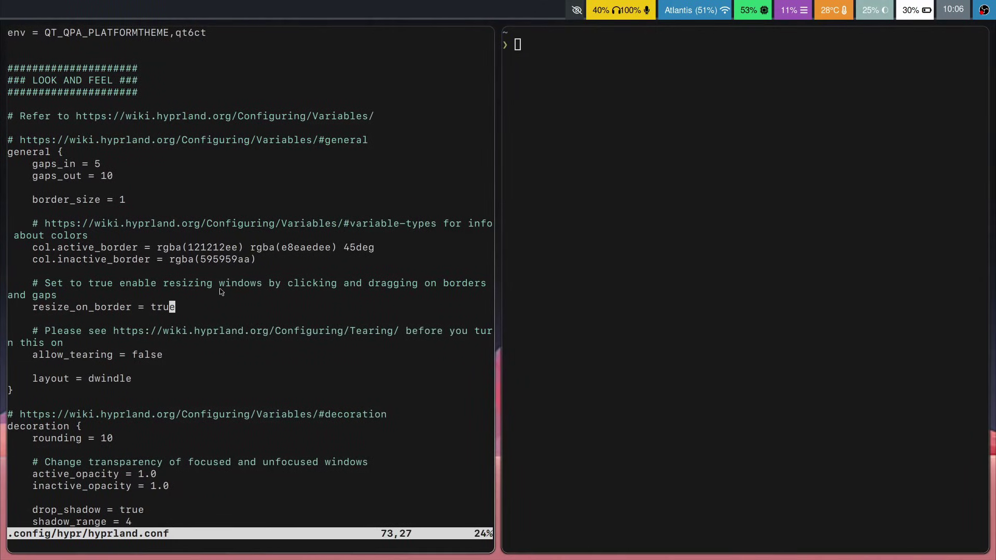
pyautogui.write('bcwfalse')
pyautogui.press('Escape')
pyautogui.press('j')
pyautogui.press('j')
pyautogui.press('j')
pyautogui.press('j')
pyautogui.click(178, 331)
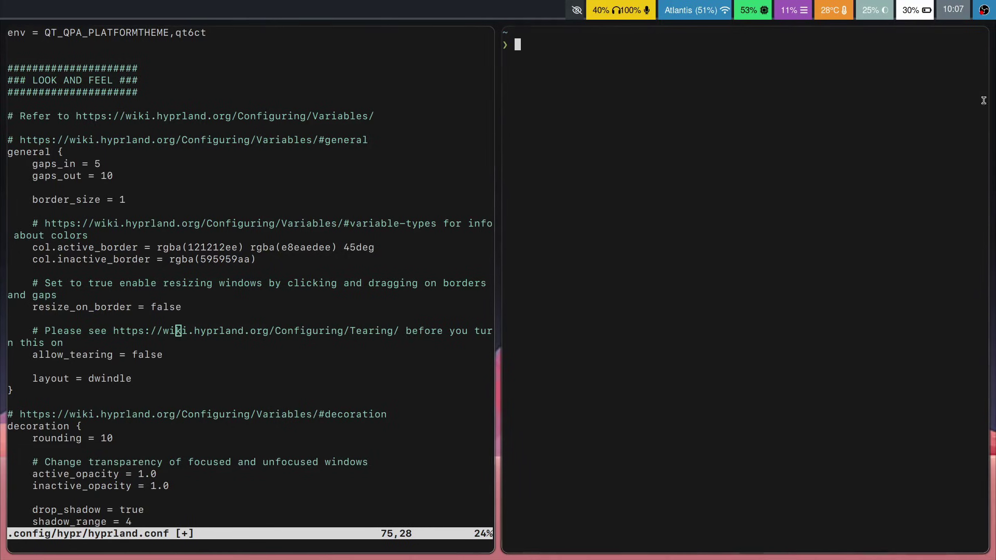
pyautogui.press('super+v')
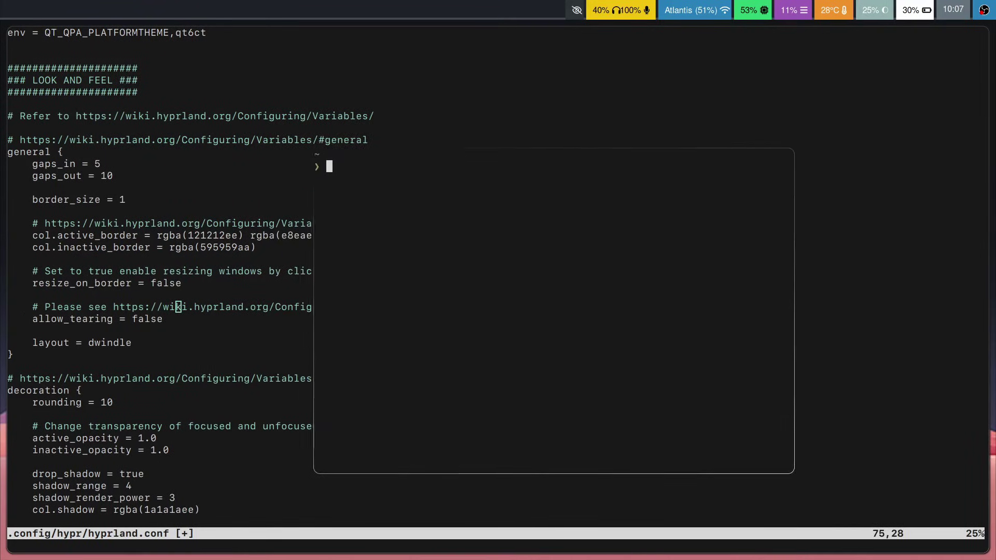
pyautogui.press('super+v')
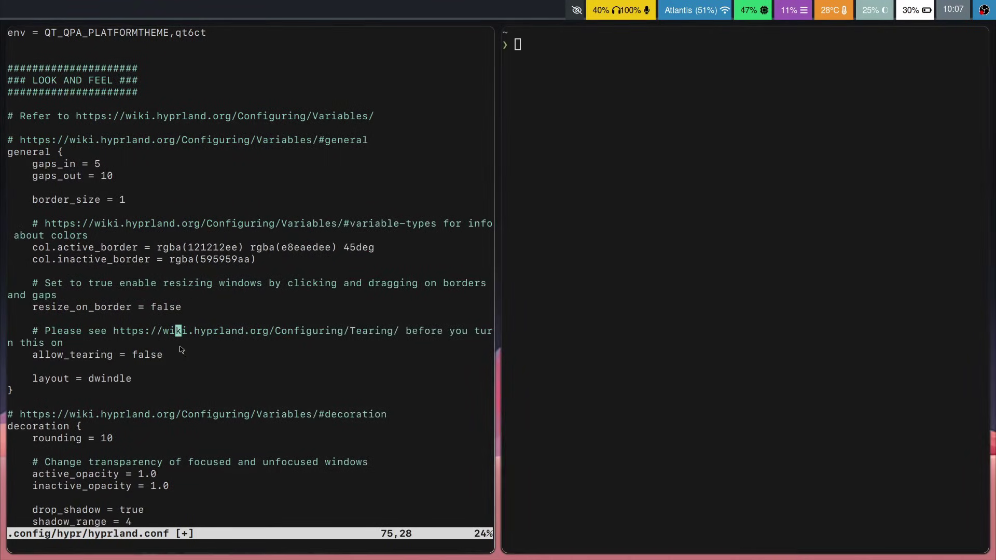
# Step: Change the general block's layout from dwindle to master and save hyprland.conf
pyautogui.press('j')
pyautogui.press('j')
pyautogui.press('j')
pyautogui.press('j')
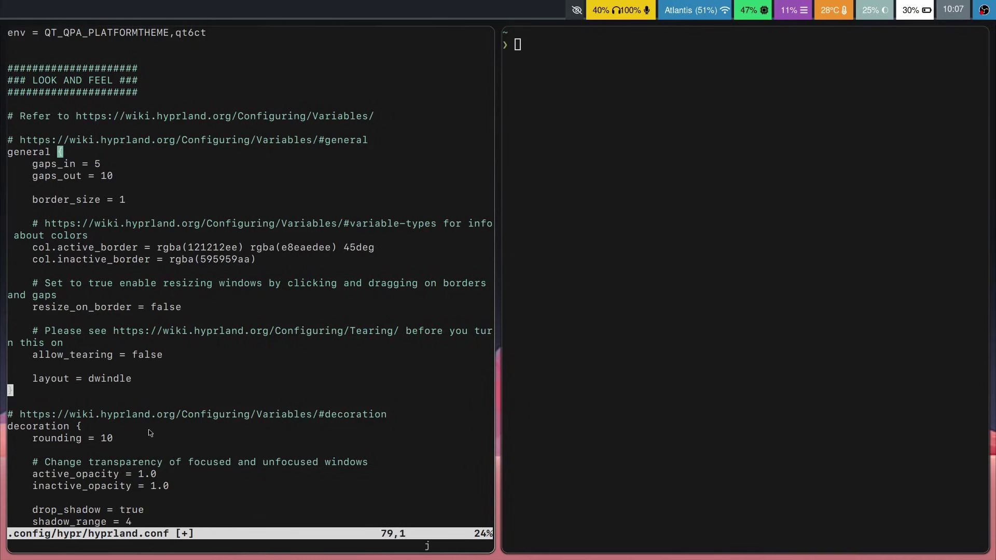
pyautogui.press('k')
pyautogui.press('k')
pyautogui.press('j')
pyautogui.press('$')
pyautogui.press('b')
pyautogui.write('wmaster')
pyautogui.press('Escape')
pyautogui.write(':w')
pyautogui.press('Return')
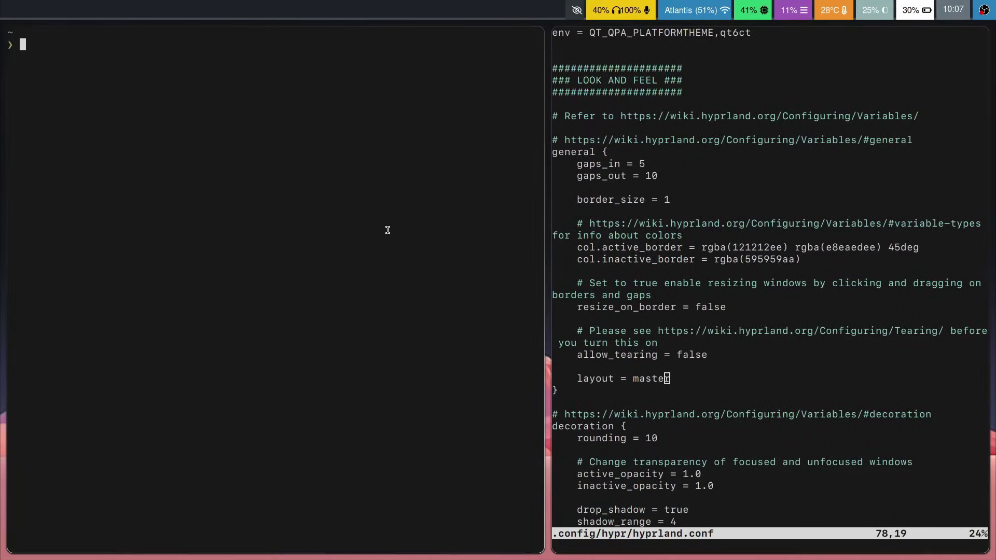
# Step: Test the master layout by opening and closing several terminal windows
pyautogui.press('super+q')
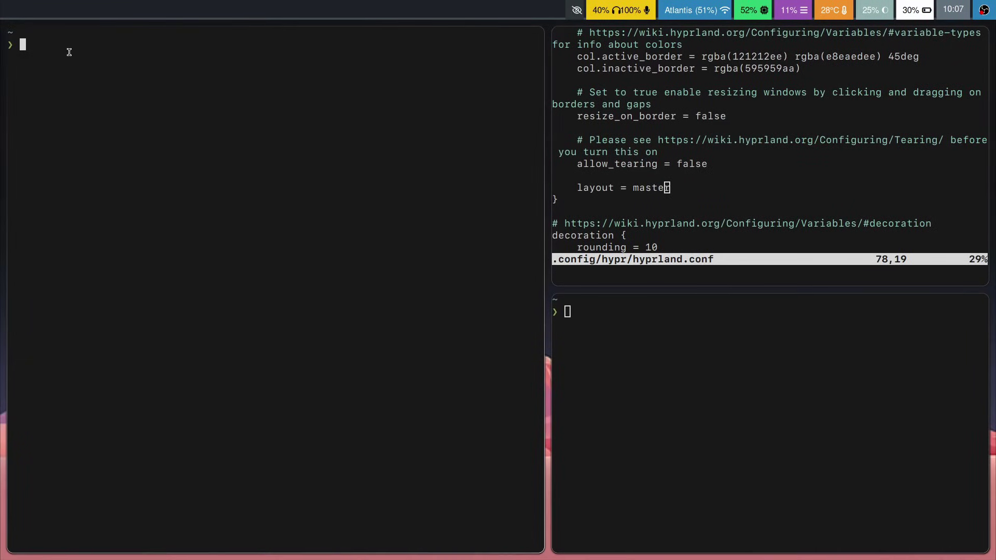
pyautogui.write('new')
pyautogui.press('super+Return')
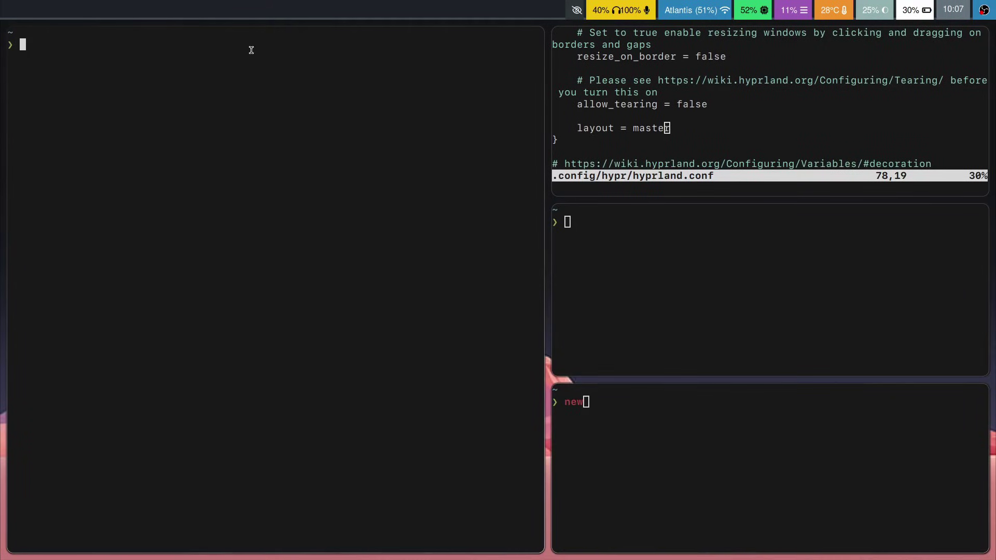
pyautogui.moveTo(517, 294); pyautogui.dragTo(88, 38)
pyautogui.press('super+Return')
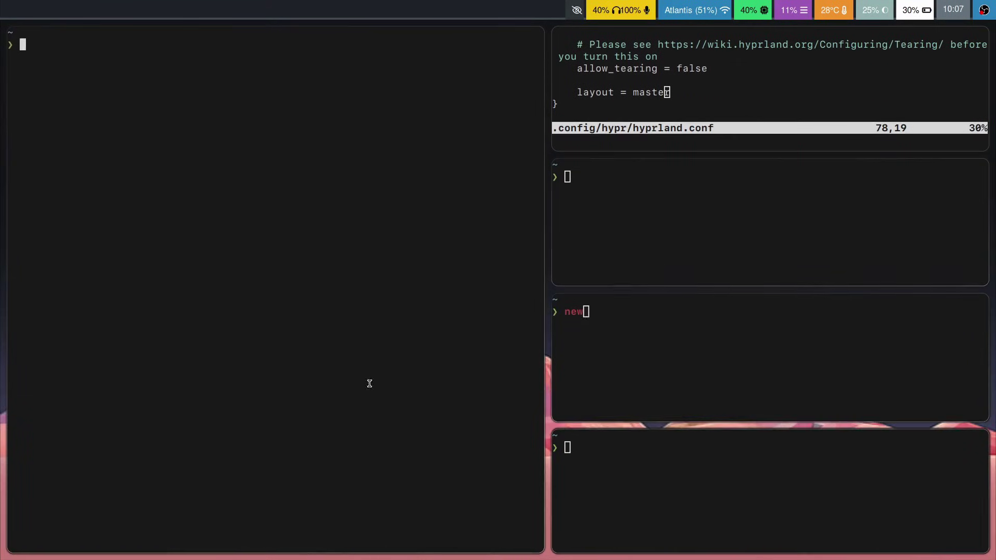
pyautogui.press('super+q')
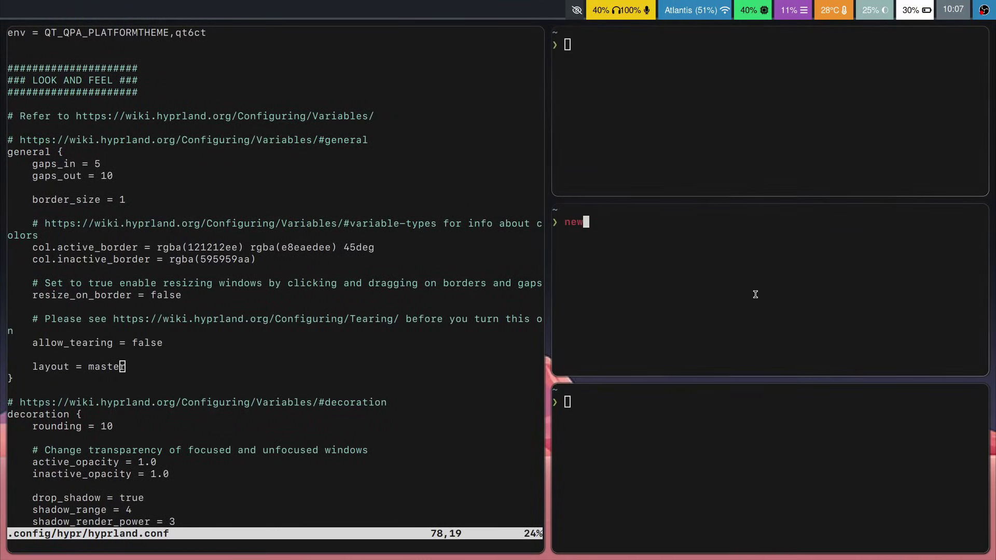
# Step: Revert the layout to dwindle, save, and test tiling with terminals opened and closed
pyautogui.write('bcwdwin')
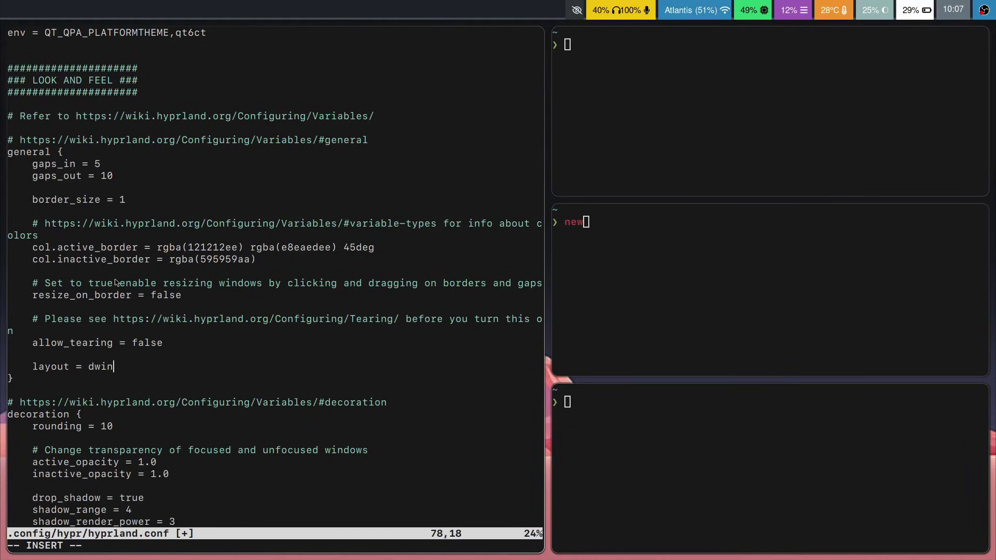
pyautogui.write('dle')
pyautogui.press('Escape')
pyautogui.write(':w')
pyautogui.press('Return')
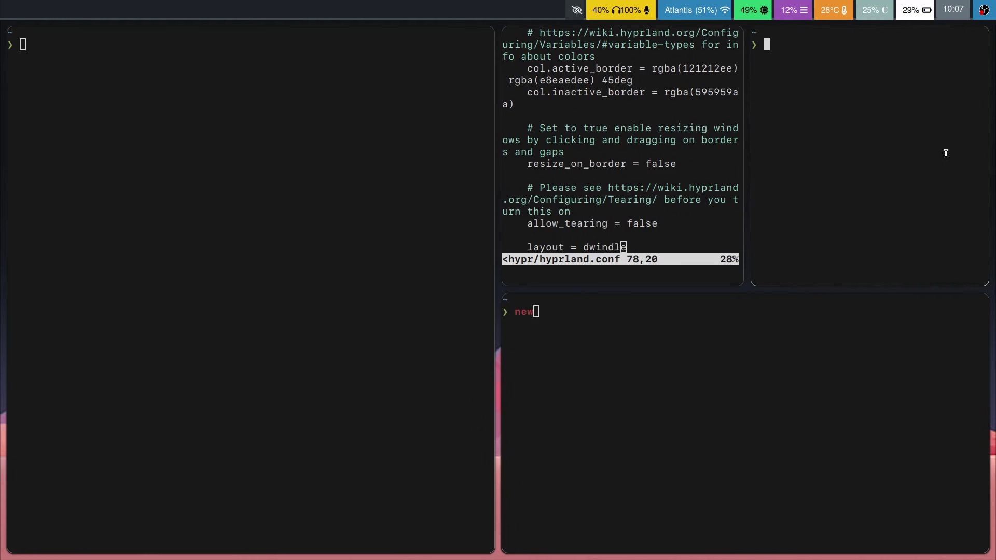
pyautogui.press('super+c')
pyautogui.press('super+c')
pyautogui.press('super+c')
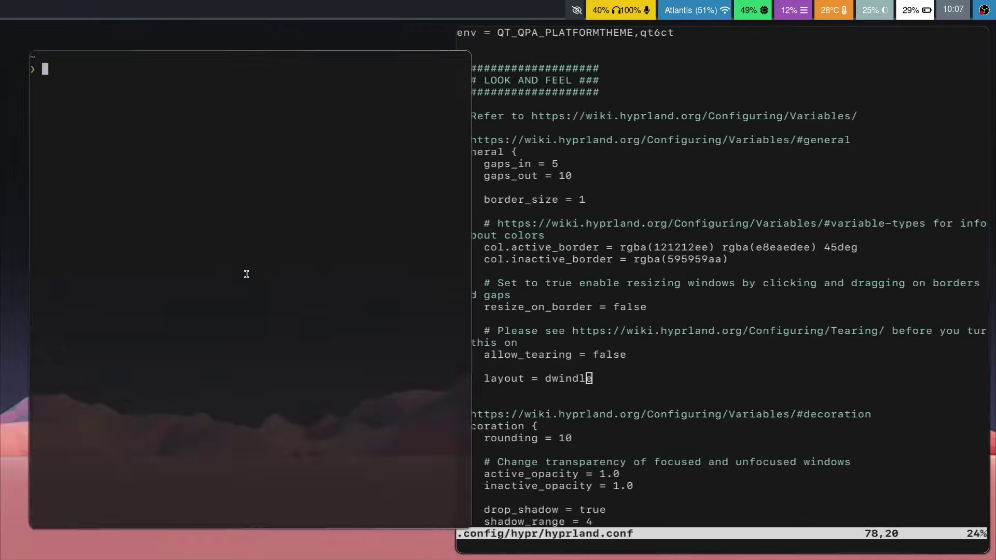
pyautogui.press('super+Return')
pyautogui.press('super+Return')
pyautogui.press('super+Return')
pyautogui.press('super+Return')
pyautogui.press('super+c')
pyautogui.press('super+c')
pyautogui.press('super+c')
pyautogui.press('super+c')
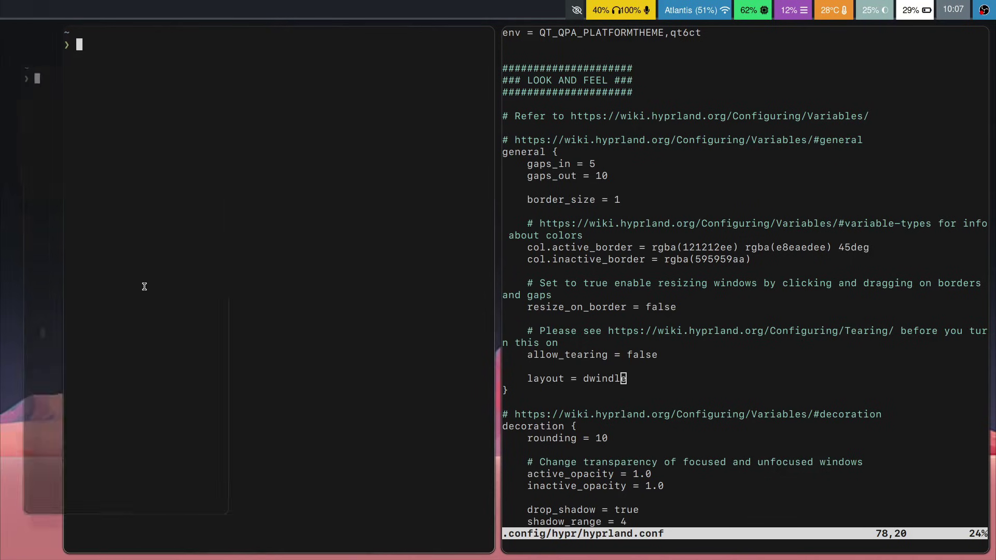
pyautogui.press('super+c')
# Step: Switch the layout back to master and move to the decoration rounding value
pyautogui.write('ciwmaster')
pyautogui.press('Escape')
pyautogui.press('j')
pyautogui.press('j')
pyautogui.press('j')
pyautogui.press('j')
pyautogui.press('j')
pyautogui.press('j')
pyautogui.press('j')
pyautogui.press('j')
pyautogui.press('j')
pyautogui.press('j')
pyautogui.press('j')
pyautogui.press('j')
pyautogui.press('j')
pyautogui.press('j')
pyautogui.press('j')
pyautogui.press('j')
pyautogui.press('j')
pyautogui.press('j')
pyautogui.press('j')
pyautogui.press('j')
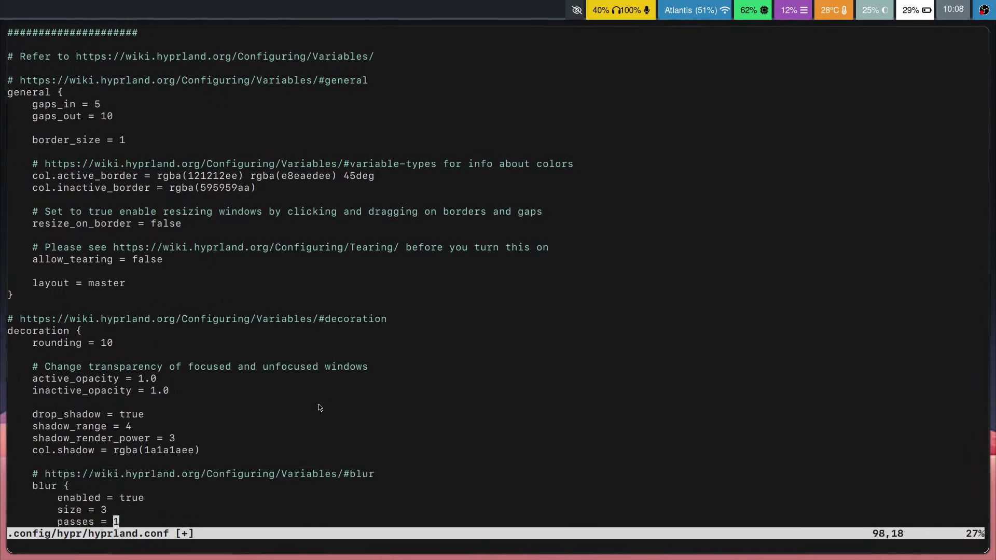
pyautogui.press('j')
pyautogui.press('j')
pyautogui.press('j')
pyautogui.press('j')
pyautogui.press('j')
pyautogui.press('j')
pyautogui.press('k')
pyautogui.press('k')
pyautogui.press('k')
pyautogui.press('k')
pyautogui.press('k')
pyautogui.press('k')
pyautogui.press('k')
pyautogui.press('k')
pyautogui.press('k')
pyautogui.press('k')
pyautogui.press('k')
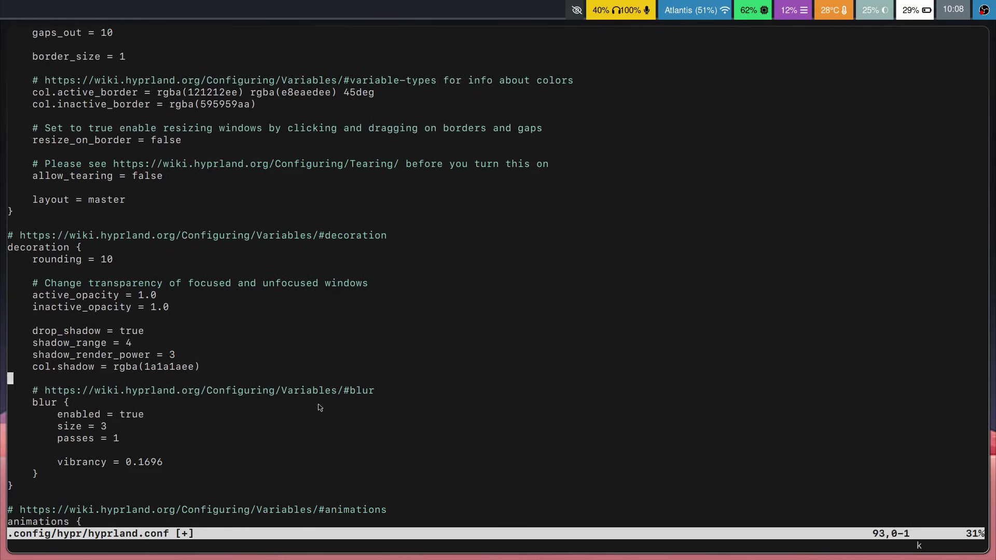
pyautogui.press('k')
pyautogui.press('k')
pyautogui.press('k')
pyautogui.press('k')
pyautogui.press('k')
pyautogui.press('k')
pyautogui.press('k')
pyautogui.press('k')
pyautogui.press('k')
pyautogui.press('k')
pyautogui.press('j')
pyautogui.press('k')
pyautogui.press('j')
pyautogui.press('k')
pyautogui.press('j')
pyautogui.press('k')
# Step: Set decoration rounding to 15 and save the config
pyautogui.press('c')
pyautogui.press('i')
pyautogui.press('w')
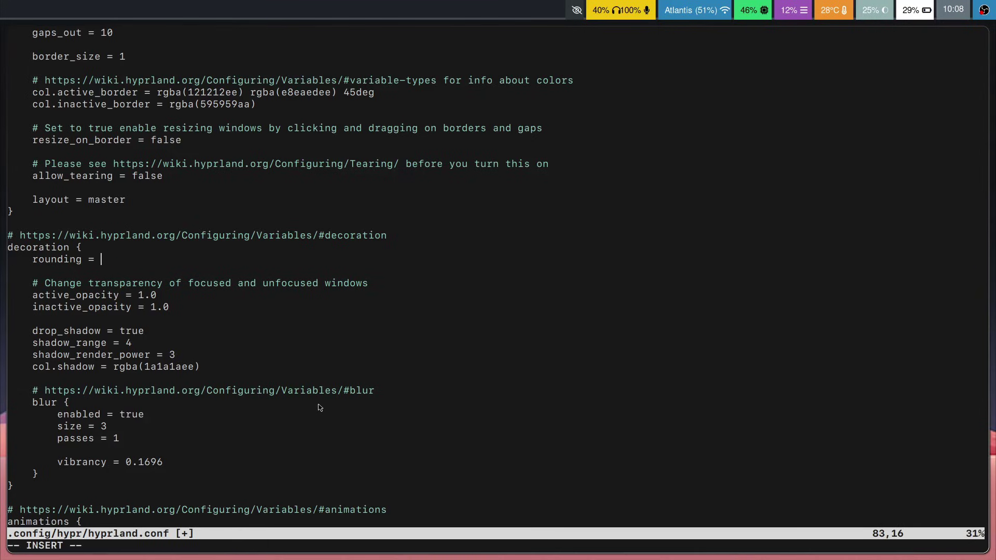
pyautogui.write('15')
pyautogui.press('Escape')
pyautogui.write(':w')
pyautogui.press('Return')
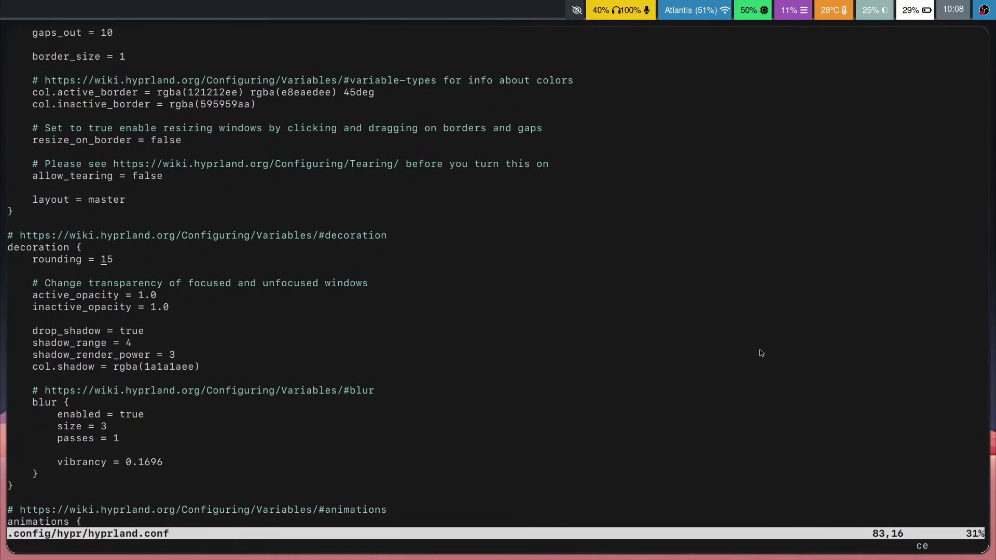
# Step: Change the rounding to 8 and save again
pyautogui.write('8')
pyautogui.press('Escape')
pyautogui.write(':w')
pyautogui.press('Return')
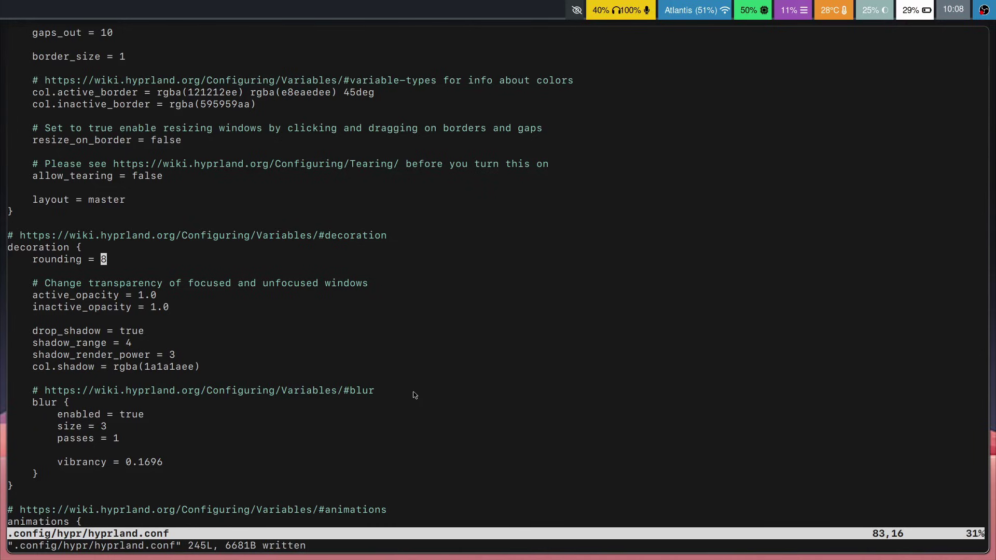
# Step: Restore the rounding to 10 and save
pyautogui.press('i')
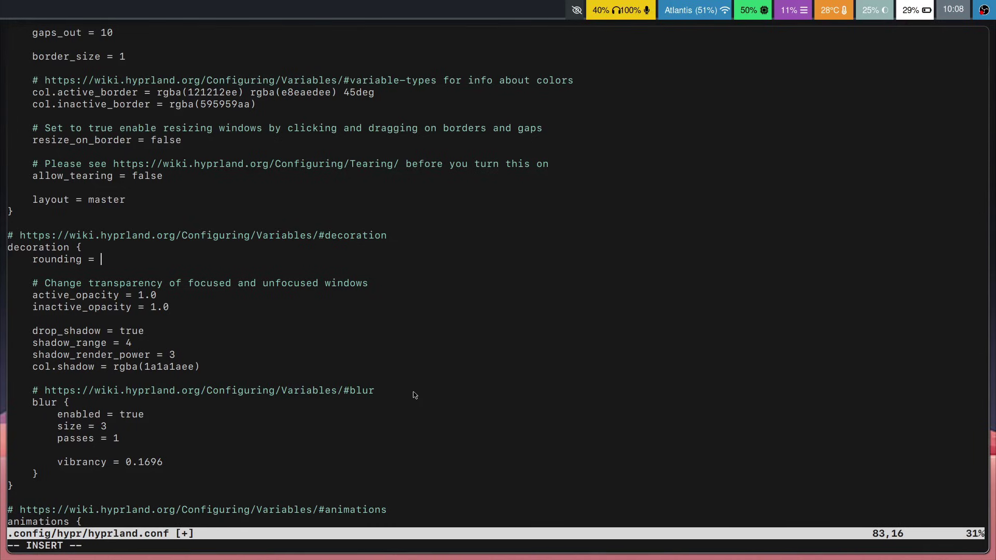
pyautogui.write('10')
pyautogui.press('Escape')
pyautogui.press('j')
pyautogui.press('j')
pyautogui.press('j')
pyautogui.press('j')
pyautogui.press('j')
pyautogui.press('j')
pyautogui.write(':w')
pyautogui.press('Return')
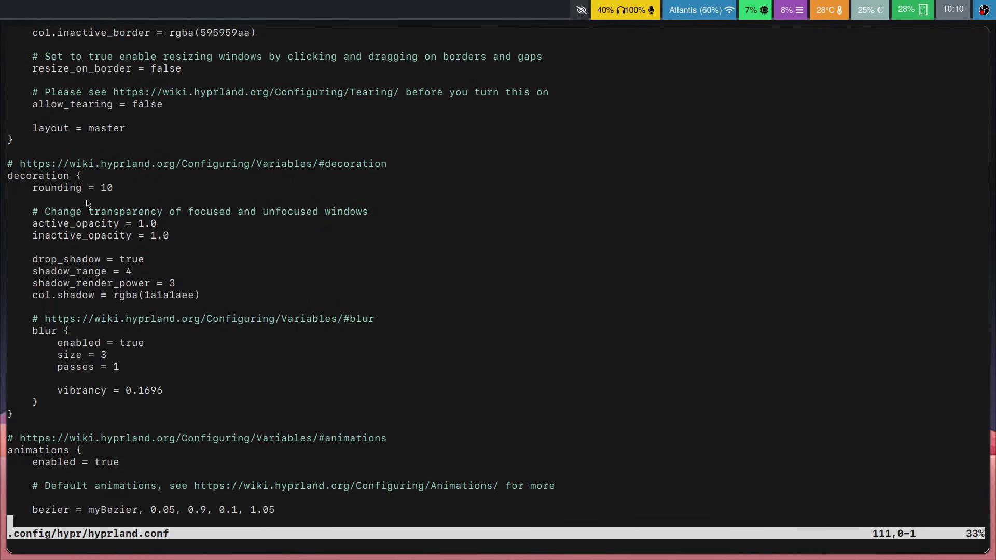
pyautogui.scroll(-7, 207, 239)
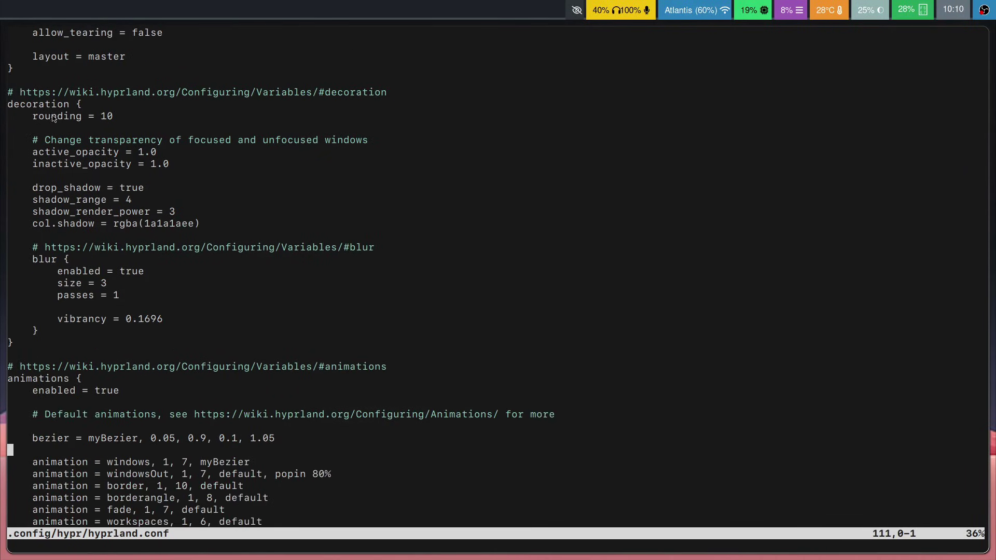
pyautogui.scroll(-1, 450, 117)
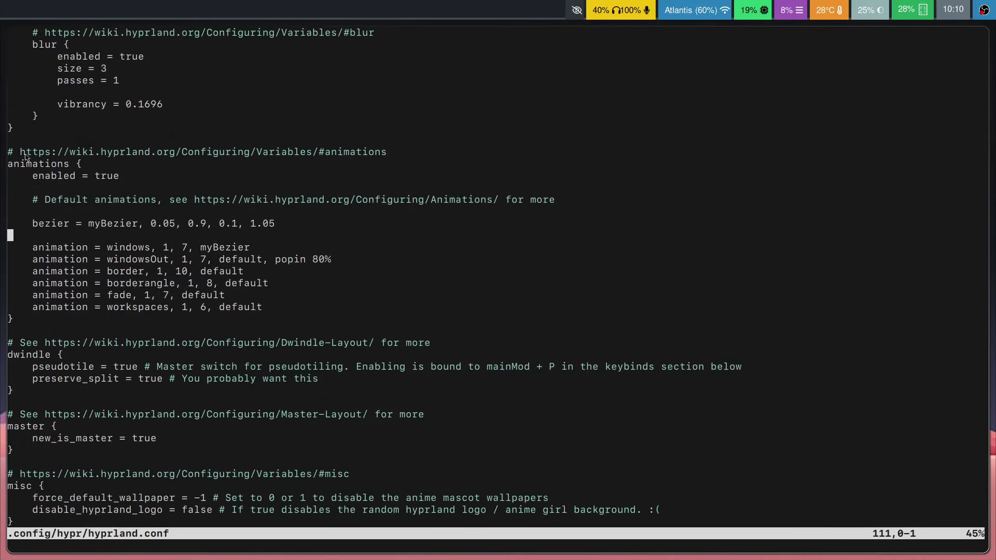
pyautogui.scroll(-8, 109, 166)
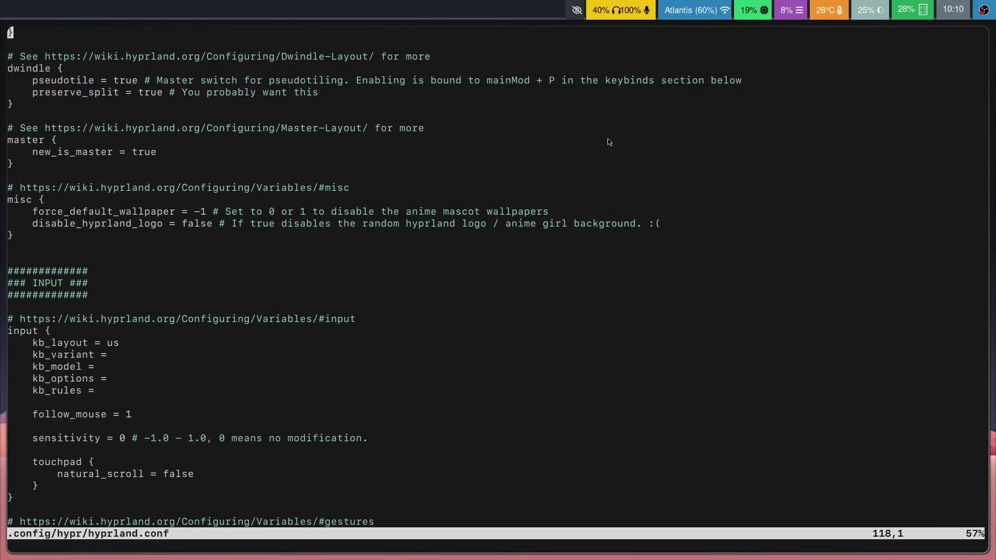
pyautogui.scroll(-6, 315, 200)
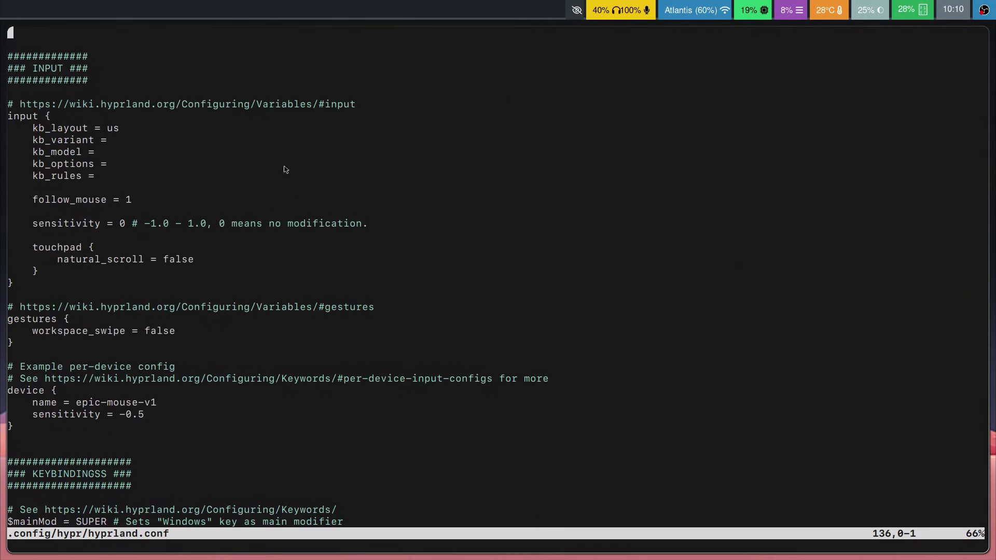
pyautogui.scroll(-7, 294, 175)
pyautogui.scroll(-5, 265, 162)
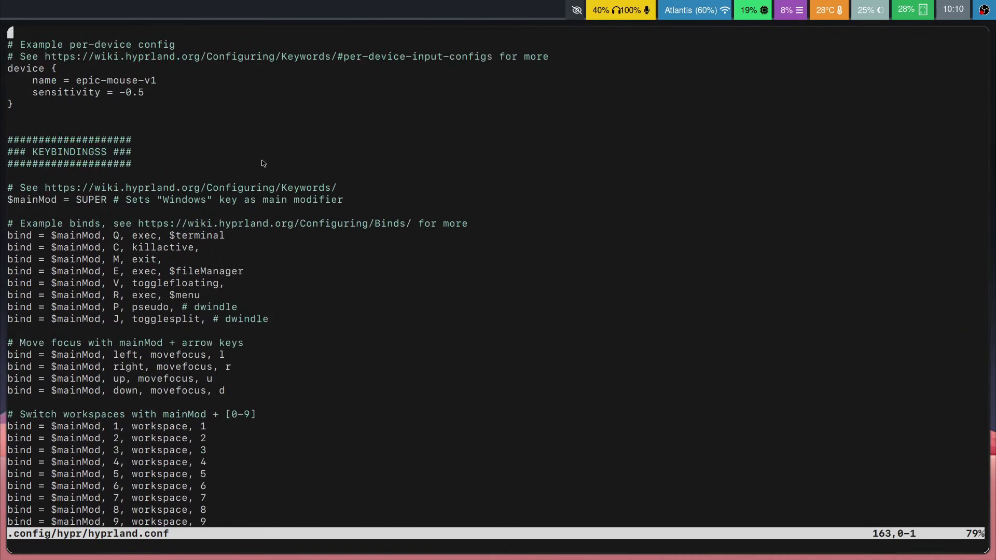
pyautogui.scroll(-7, 166, 90)
pyautogui.scroll(-7, 105, 85)
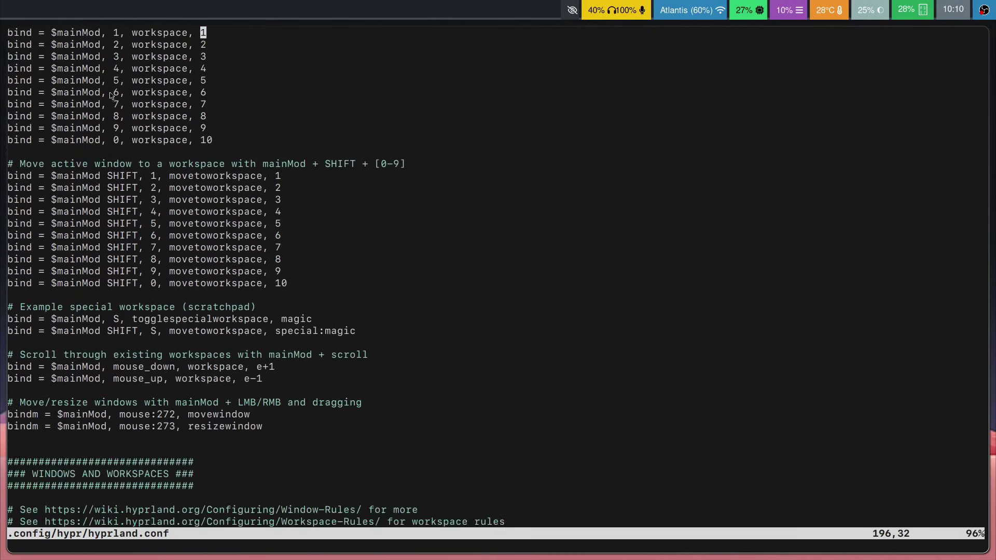
# Step: Switch to empty workspace 2 with Super+2, leaving only the wallpaper and Waybar
pyautogui.press('super+2')
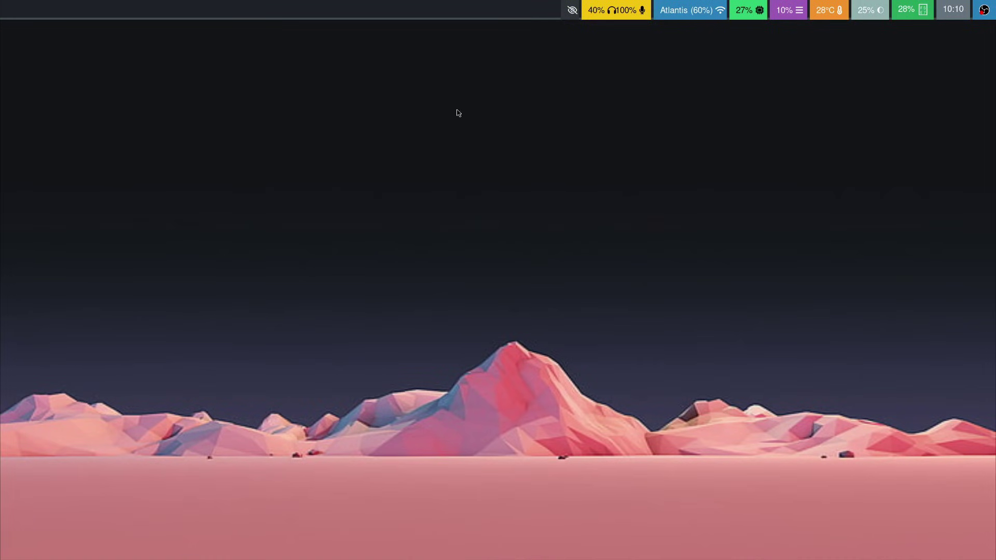